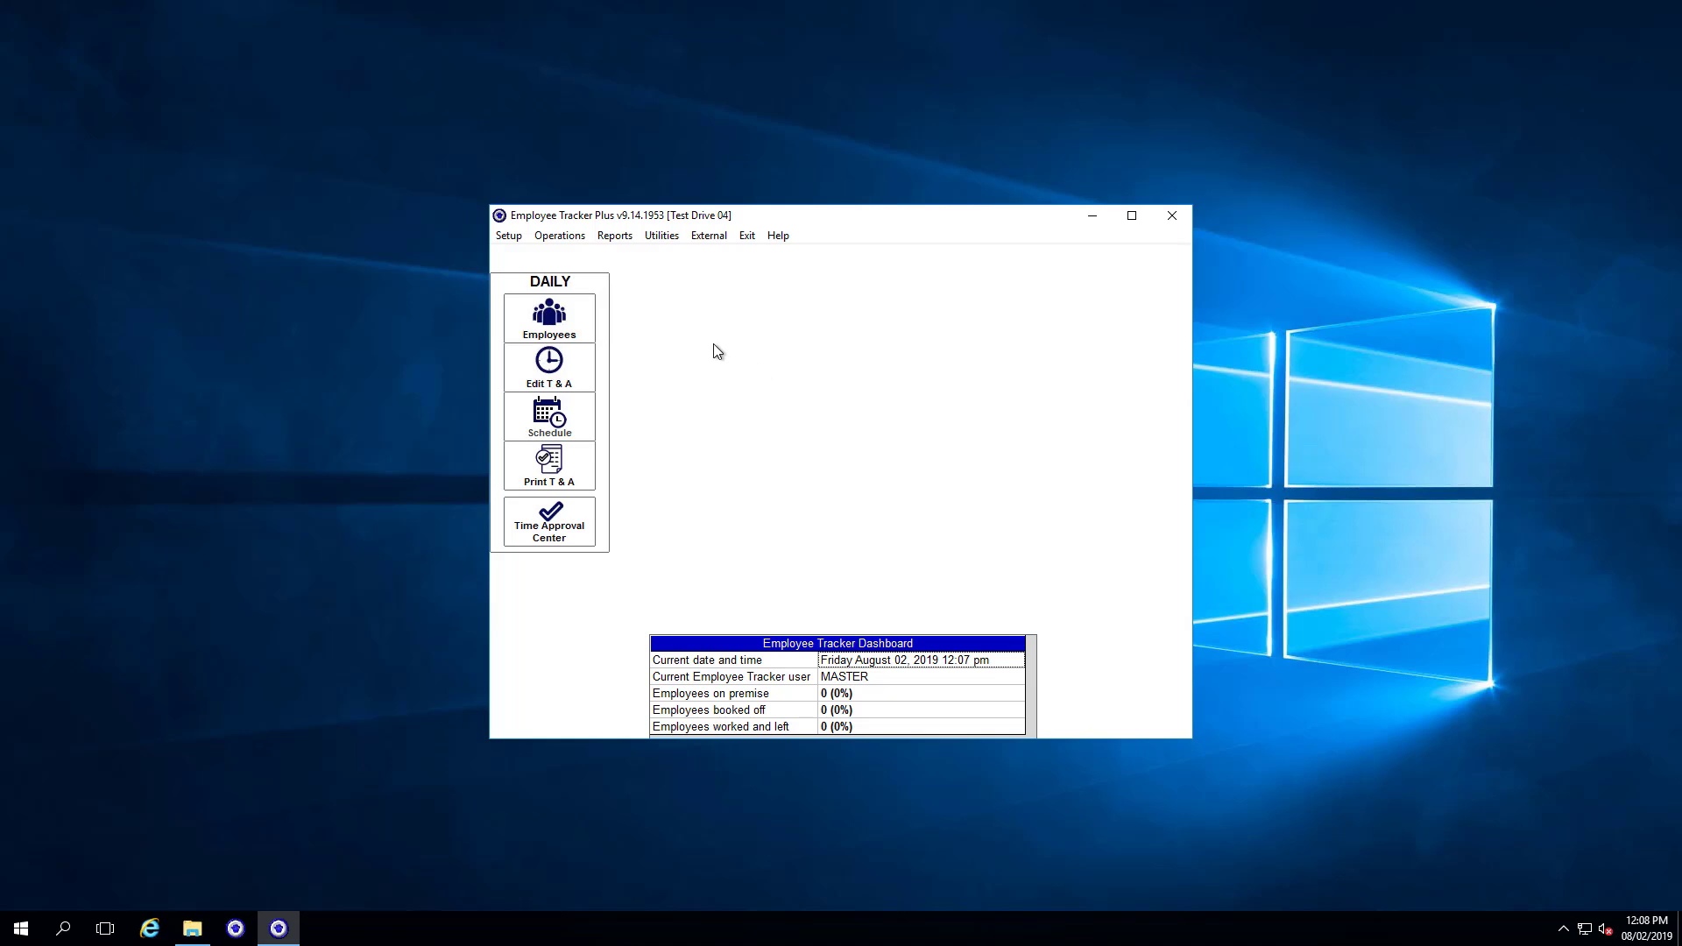
Open Utilities > Security and select the ADMIN user as the template to copy.
left_click(660, 236)
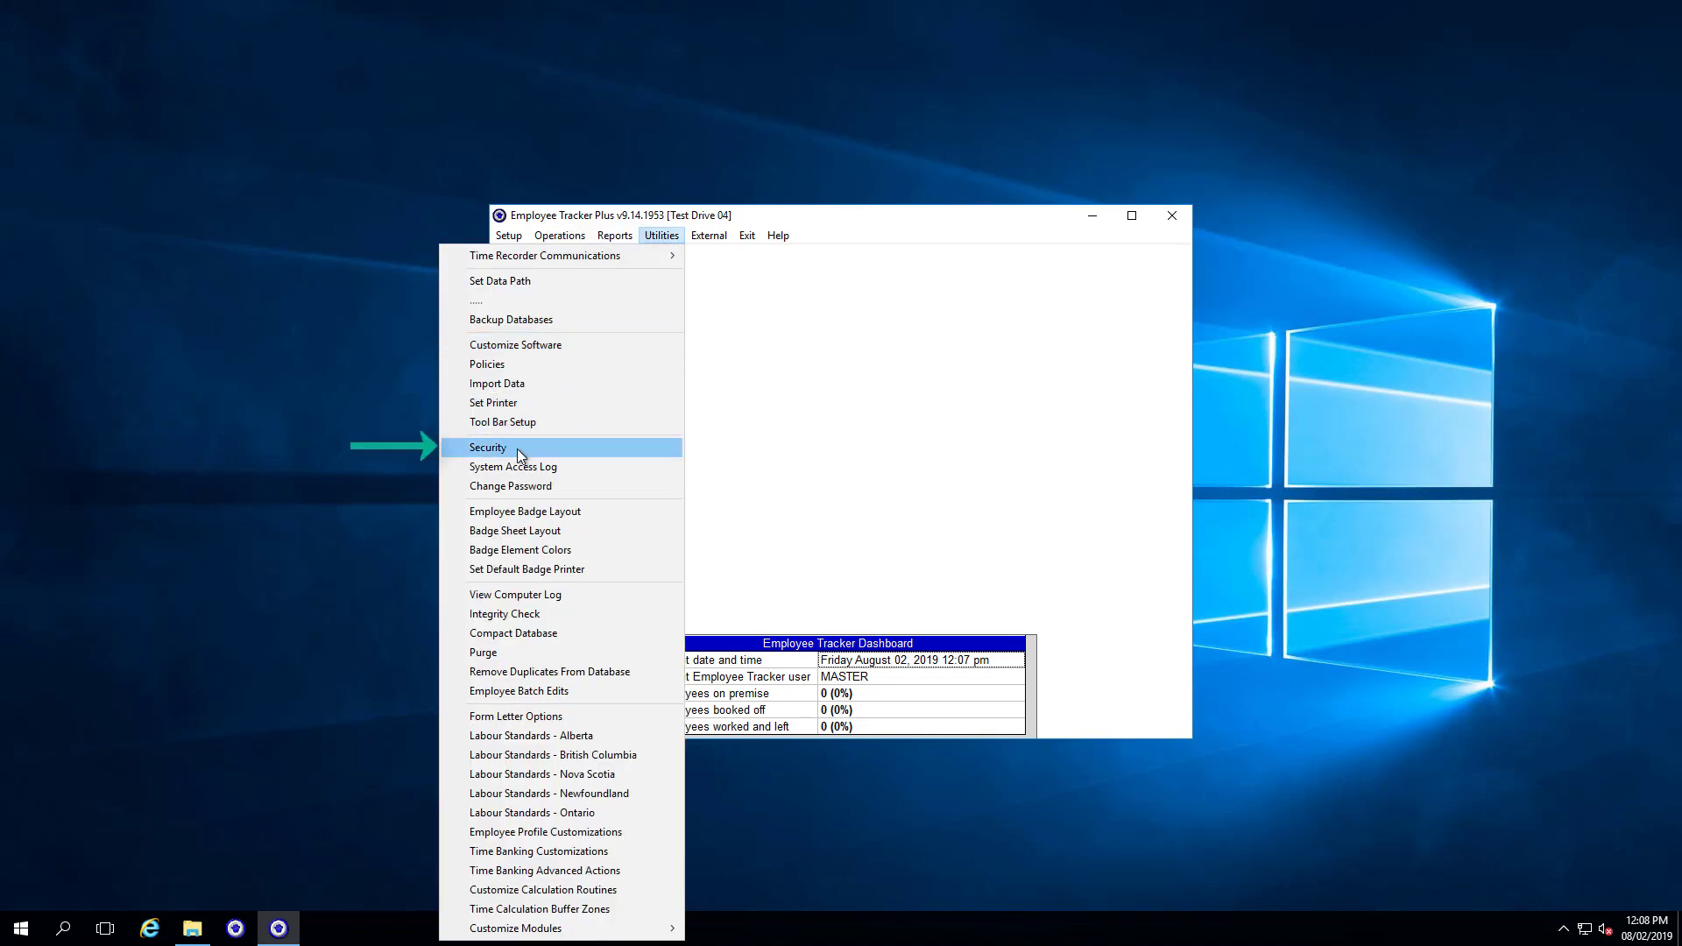
left_click(520, 451)
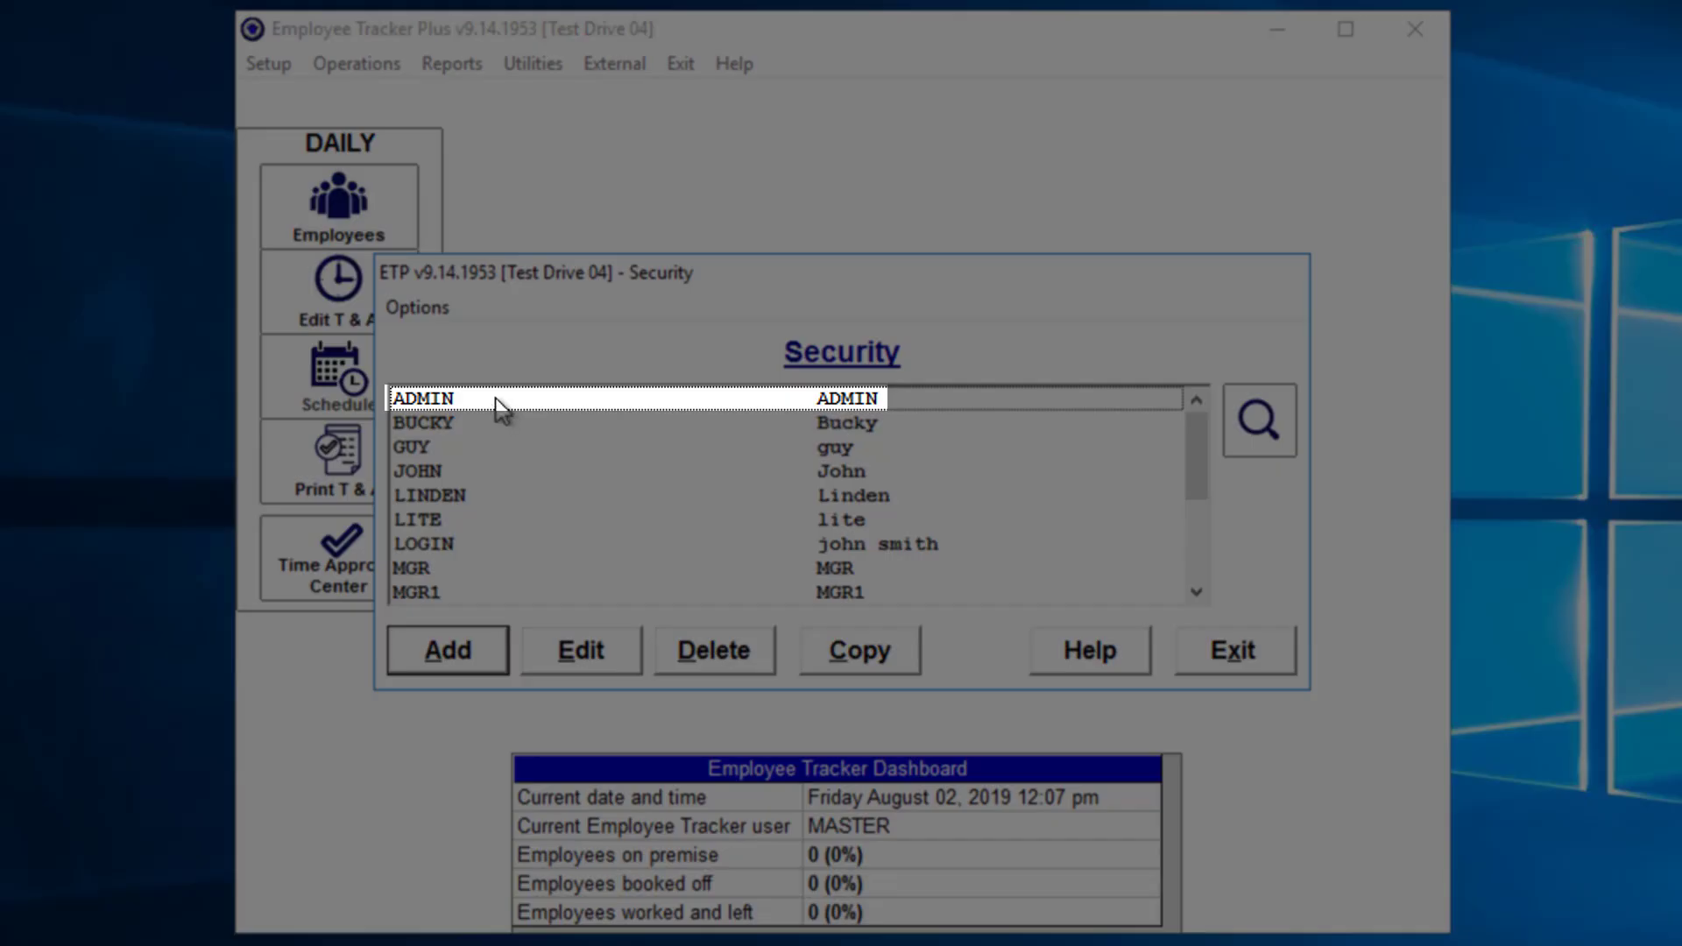
left_click(497, 401)
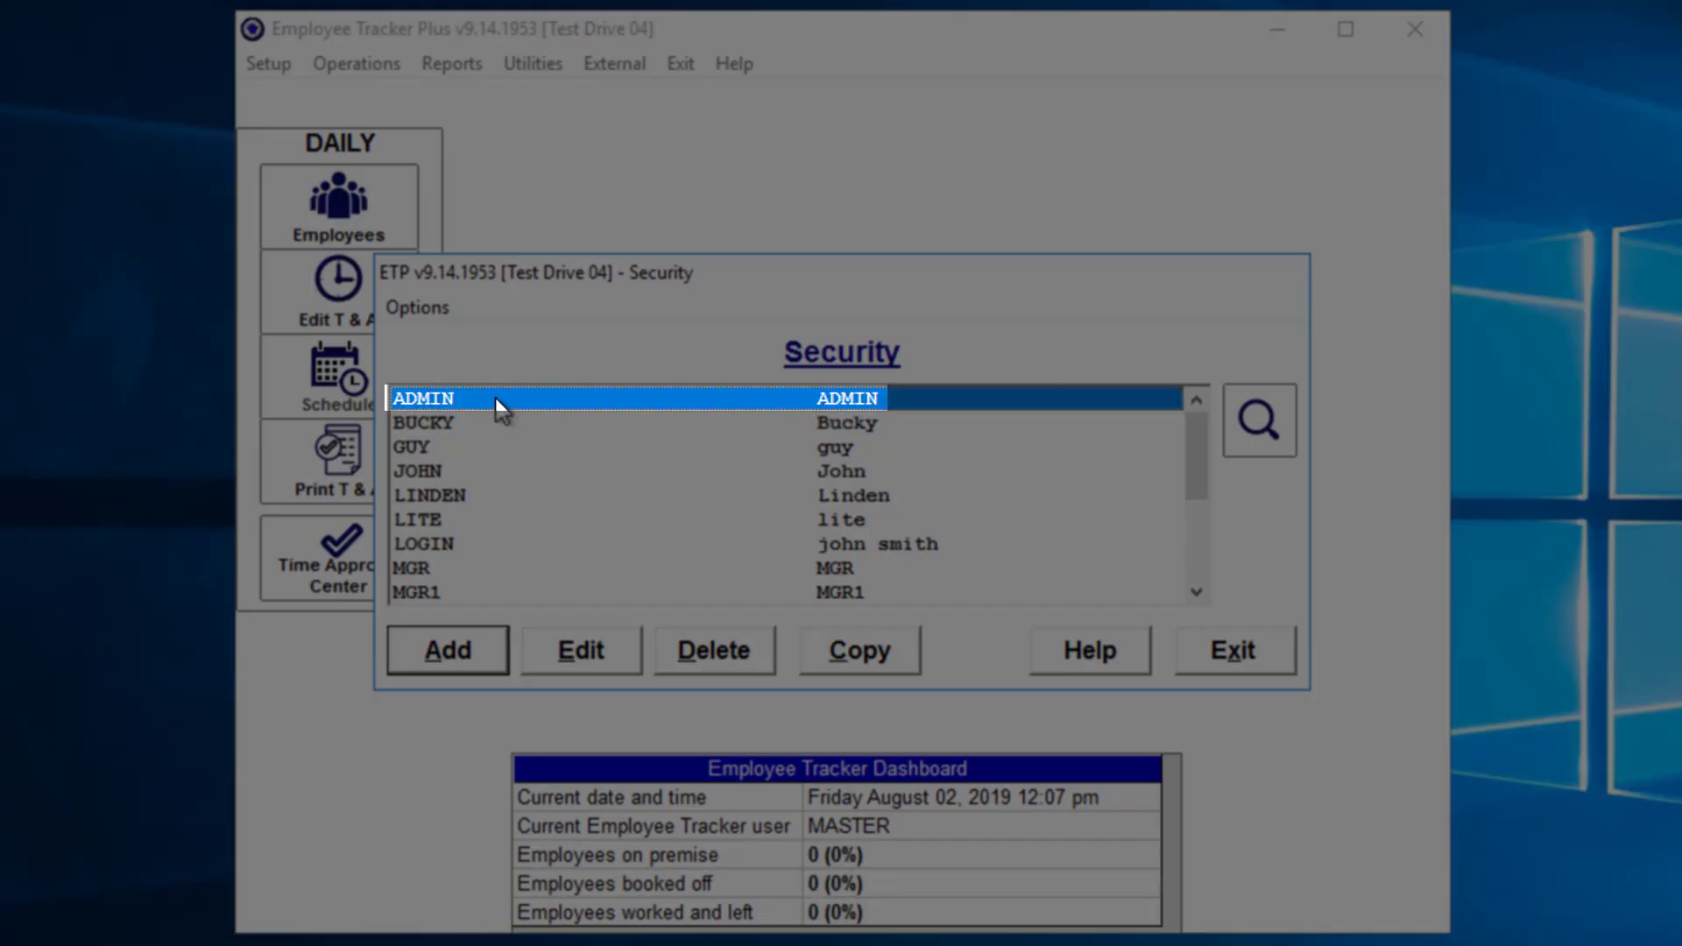
left_click(430, 570)
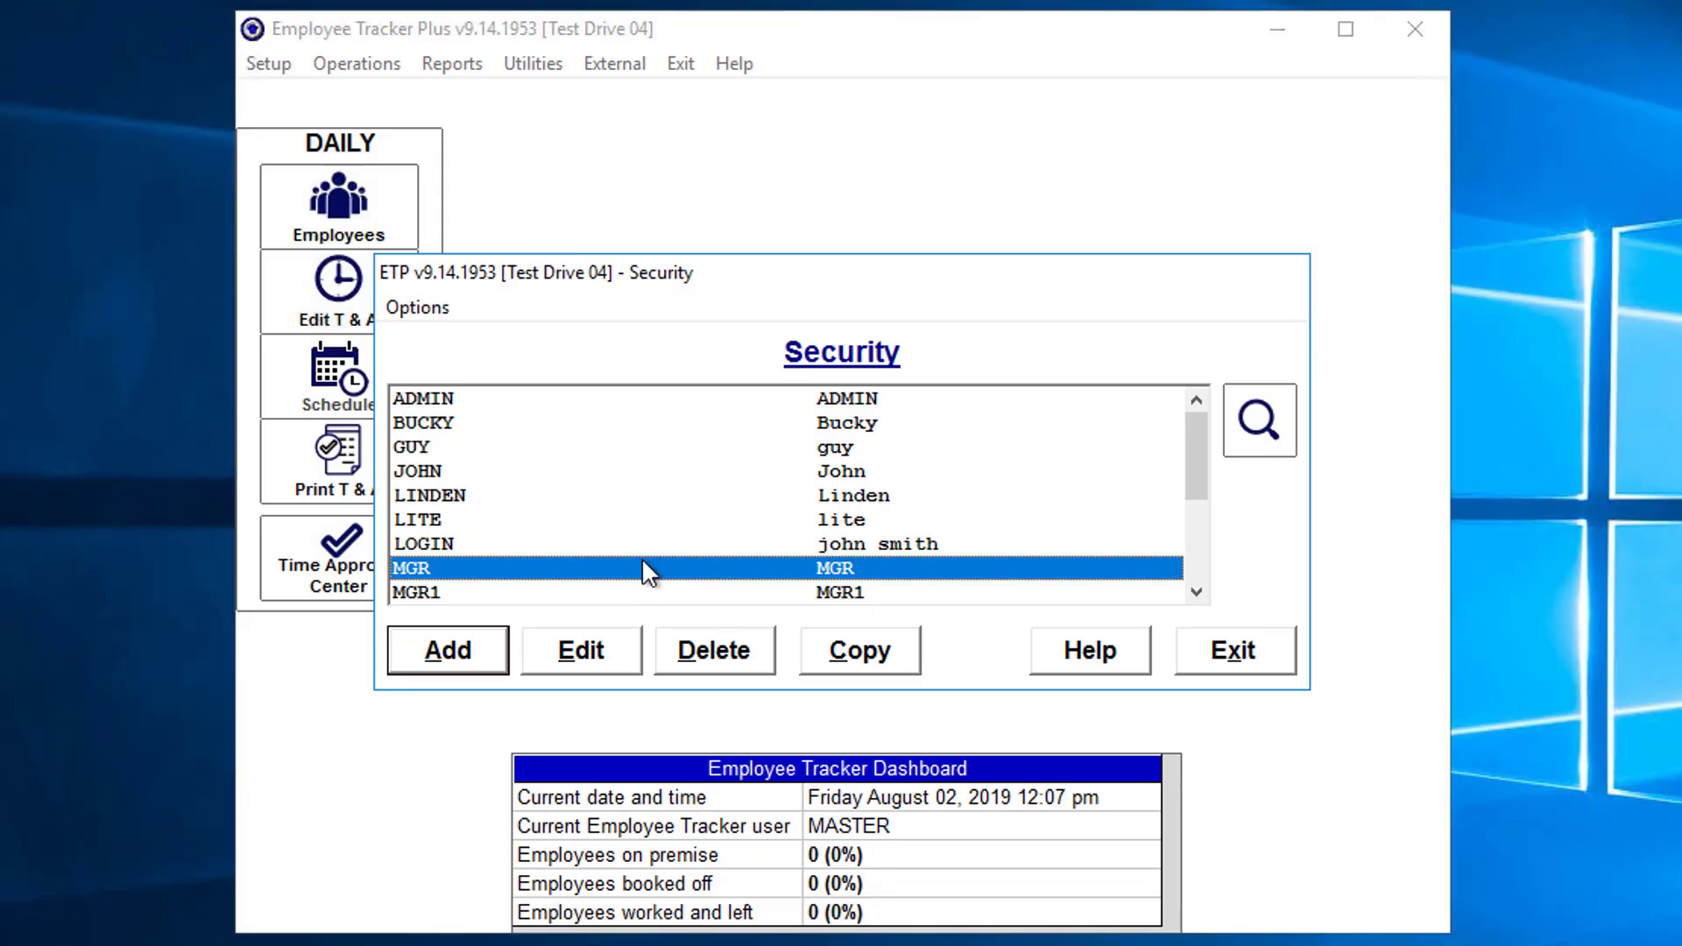
left_click(528, 399)
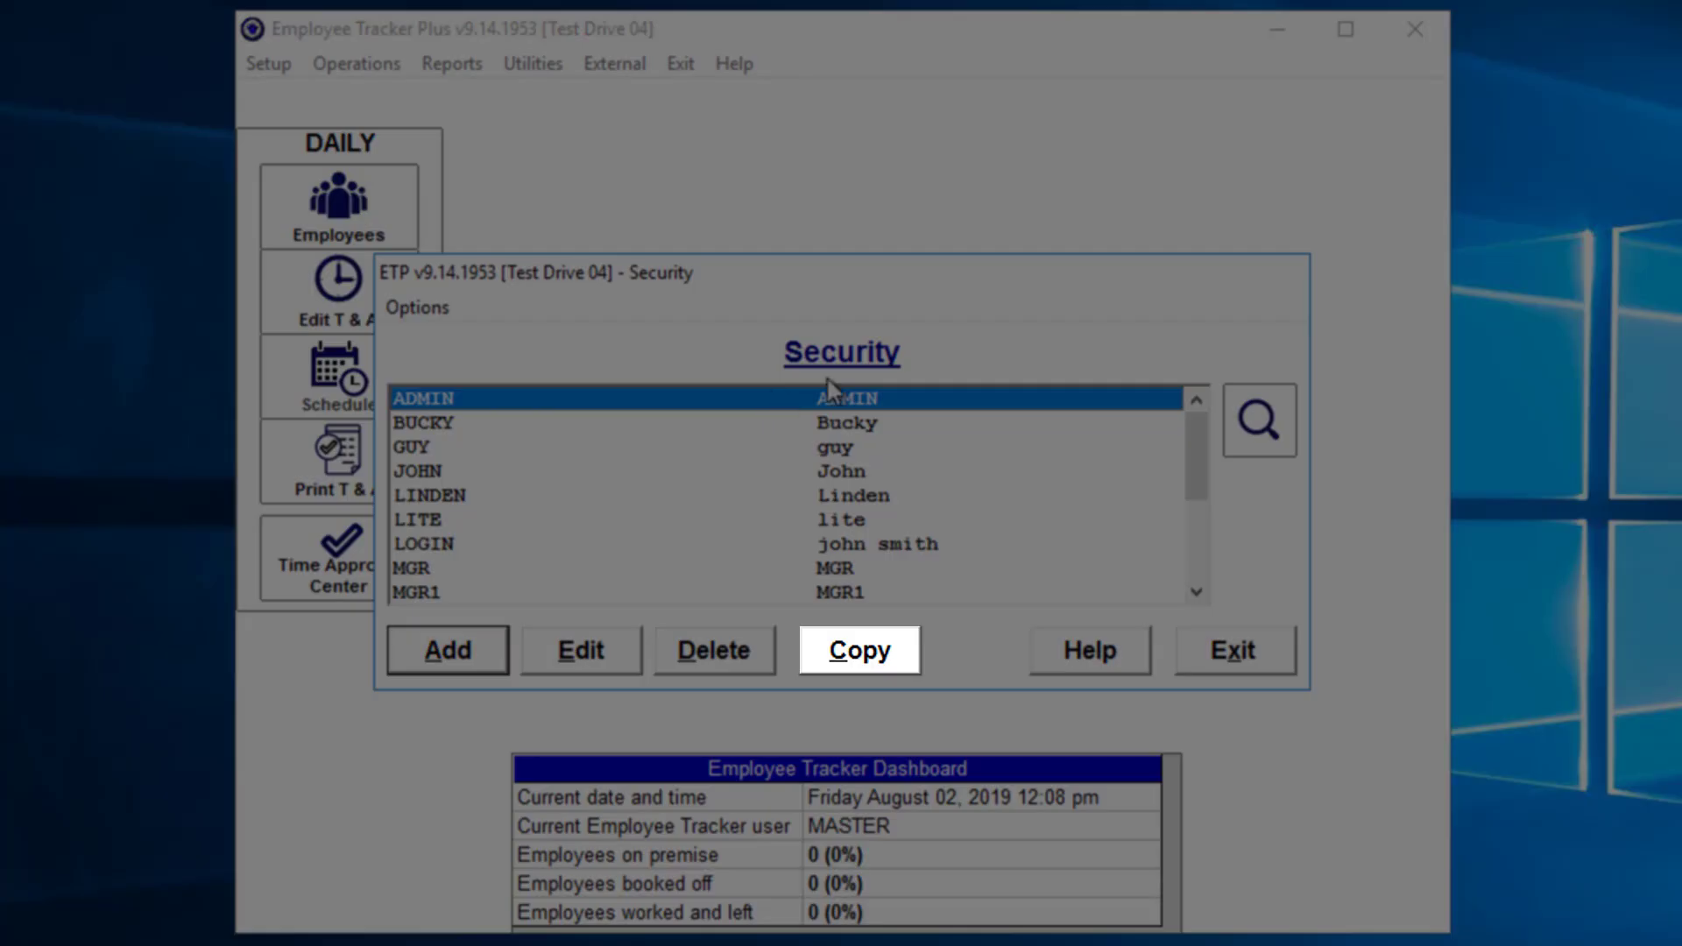
Copy ADMIN into a new user and change its User ID to Payroll1.
left_click(855, 659)
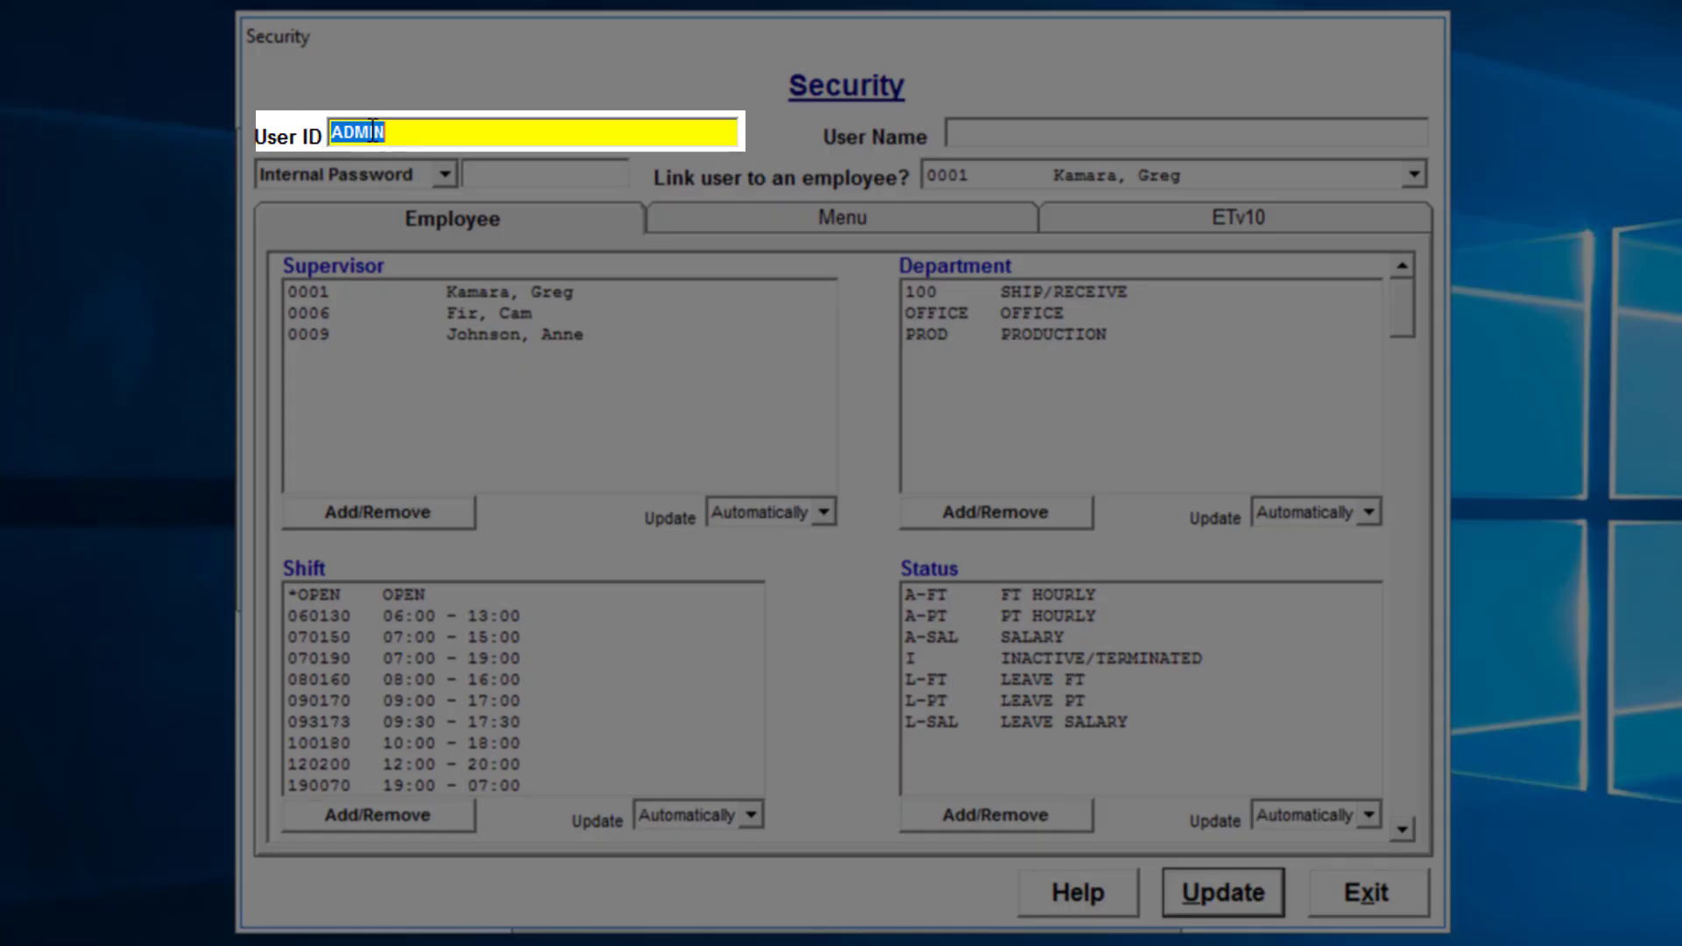
left_click(400, 132)
left_click_drag(399, 131, 324, 133)
type("Payroll1")
Enter the Internal Password and the user's full name for Payroll1.
left_click(527, 178)
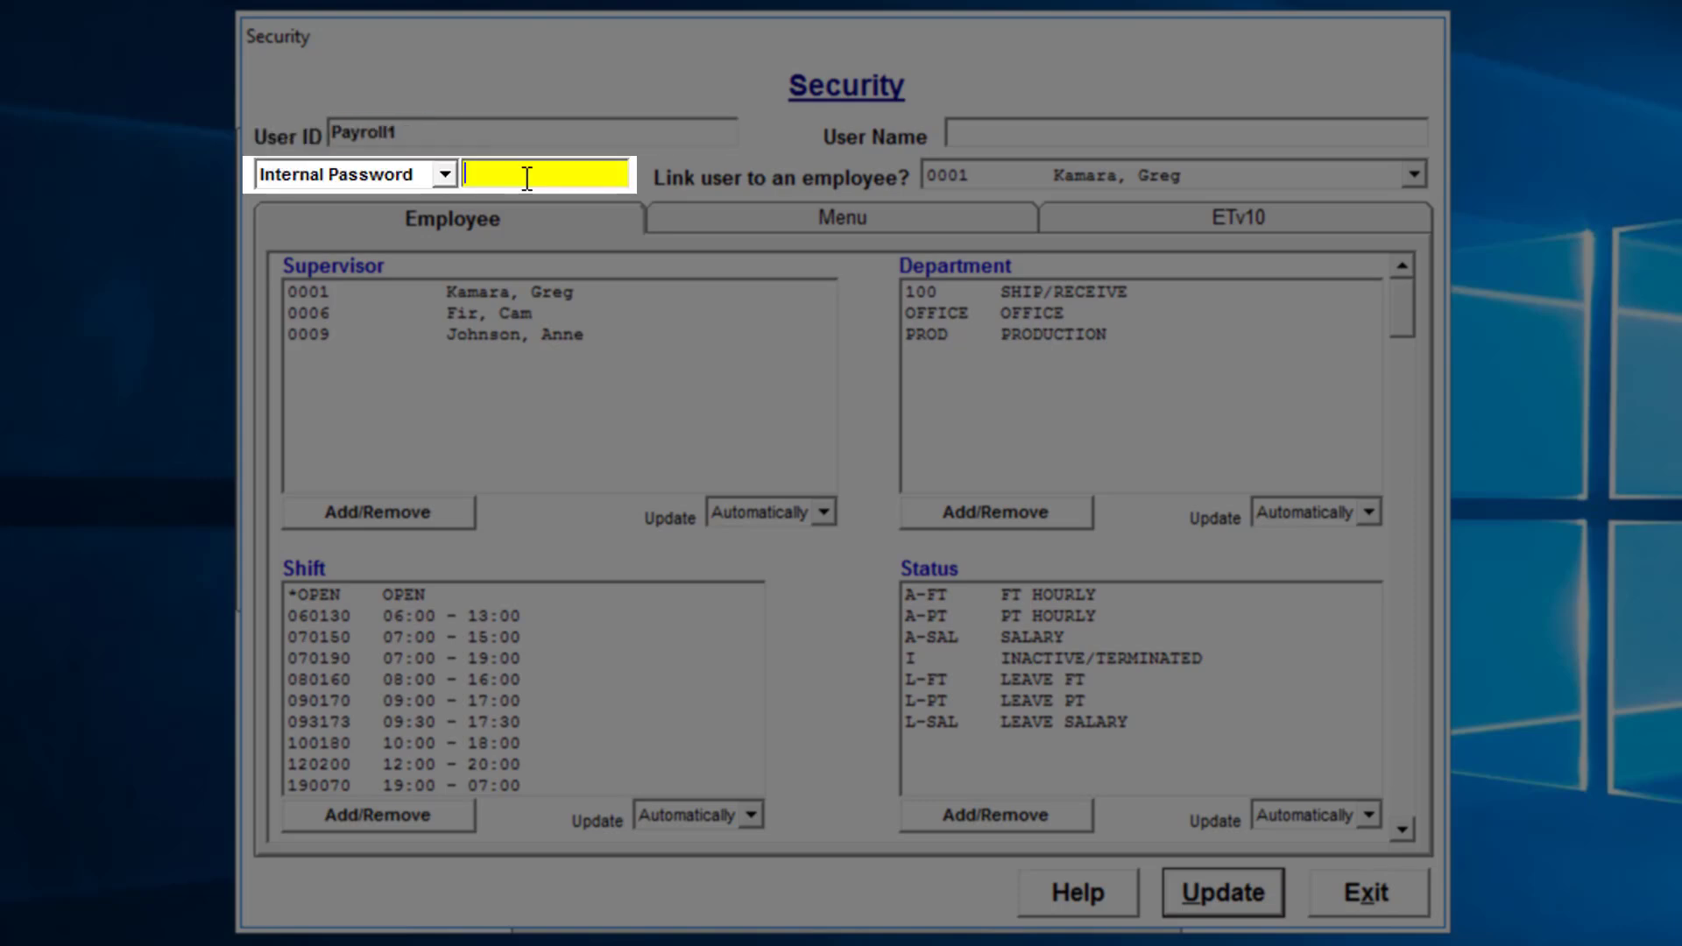
type("1234")
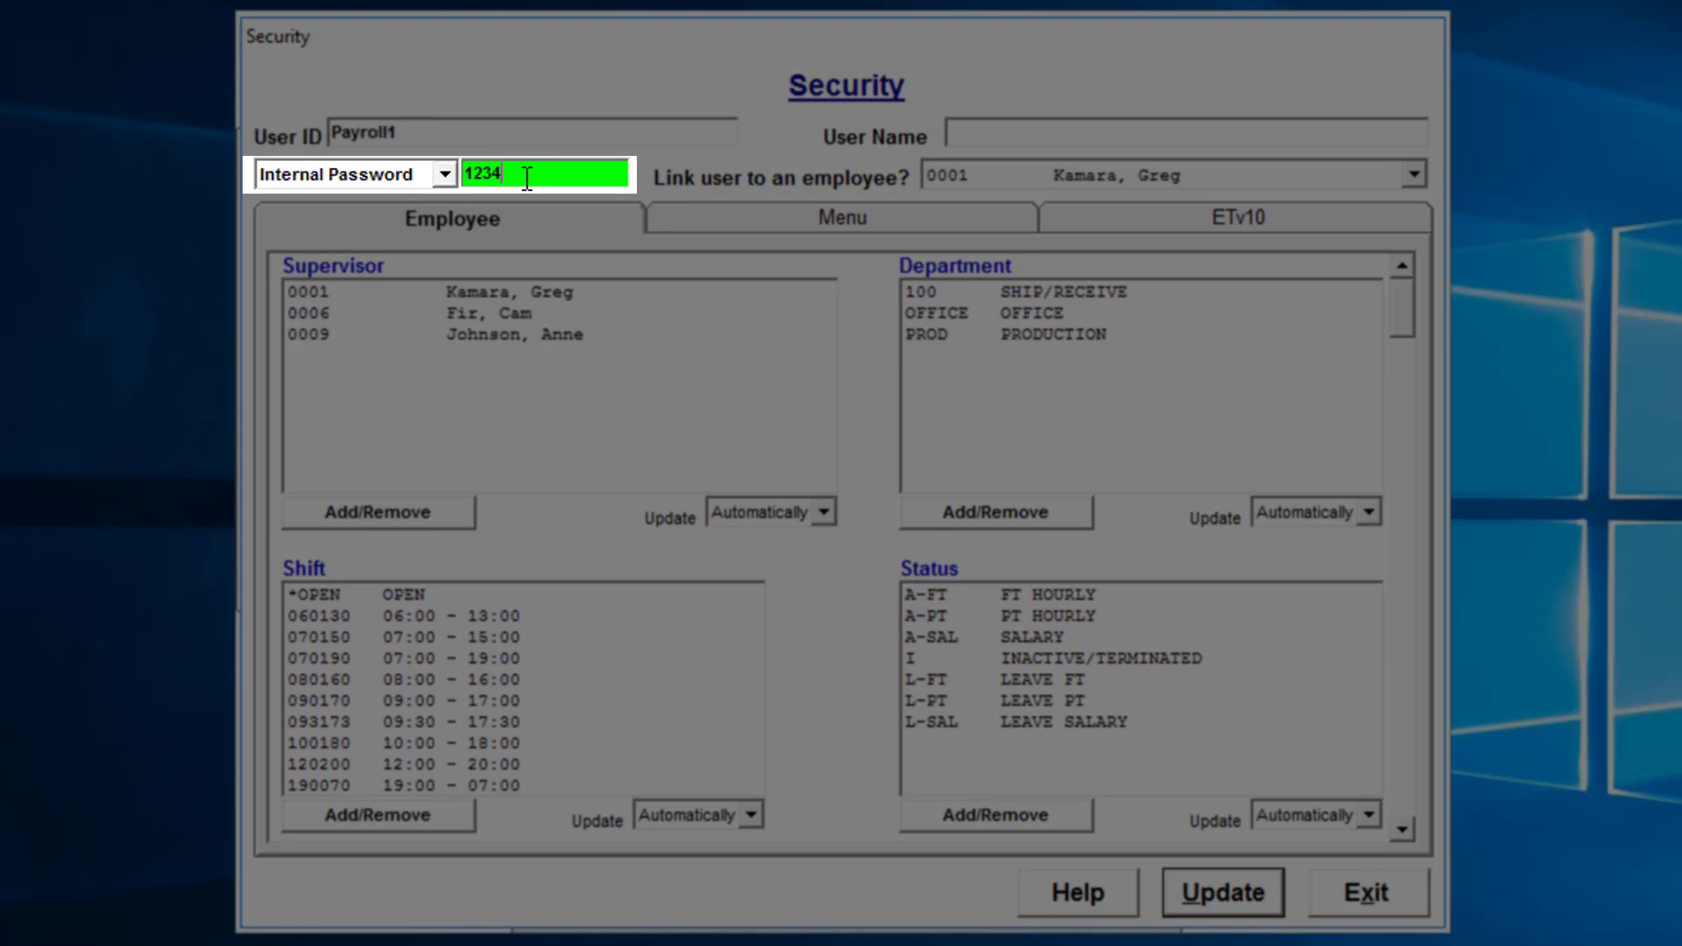
left_click(1041, 131)
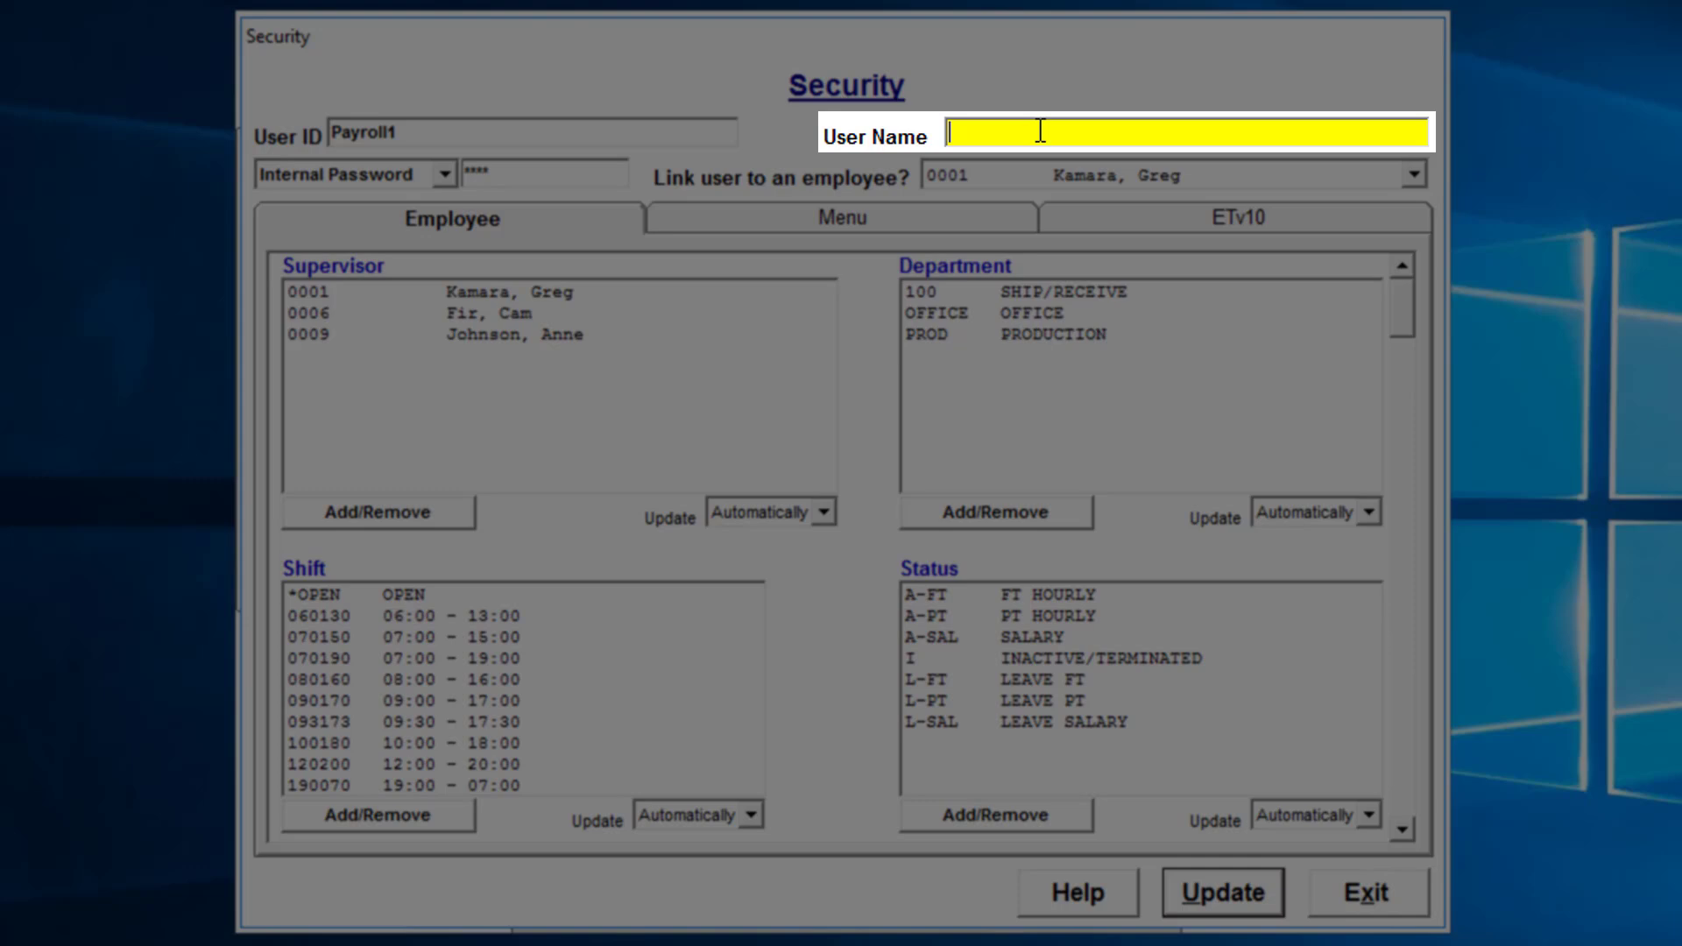
type("John Smith")
key("Tab")
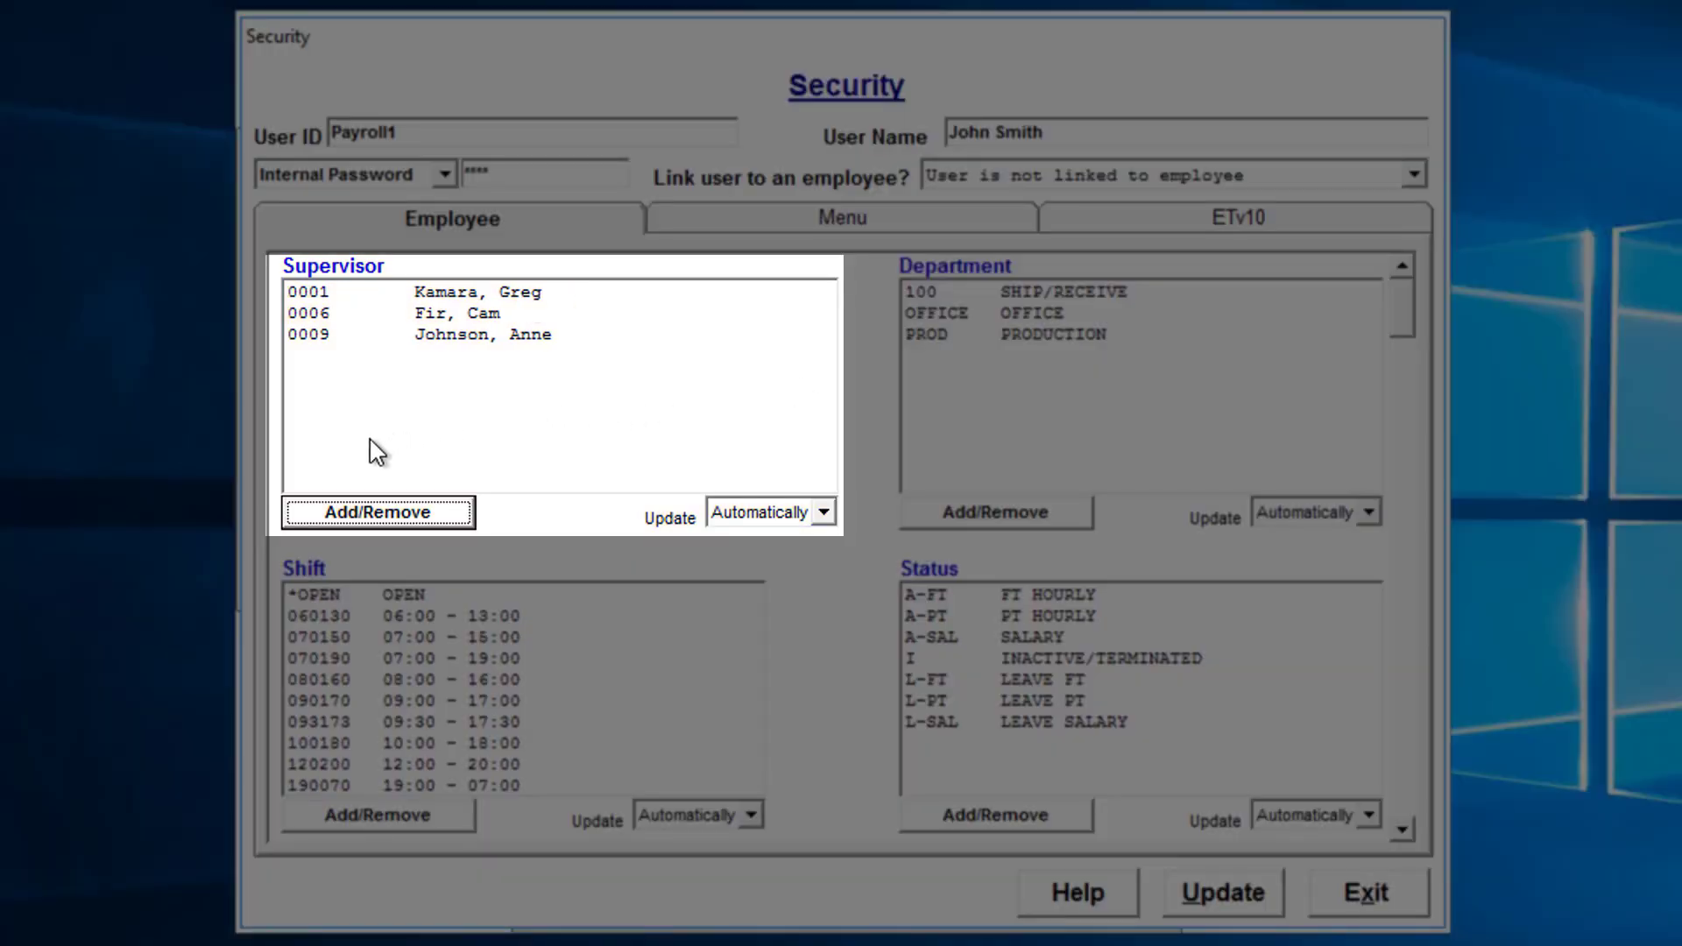
Clear all allowed supervisors and tick only supervisor 0001.
left_click(345, 519)
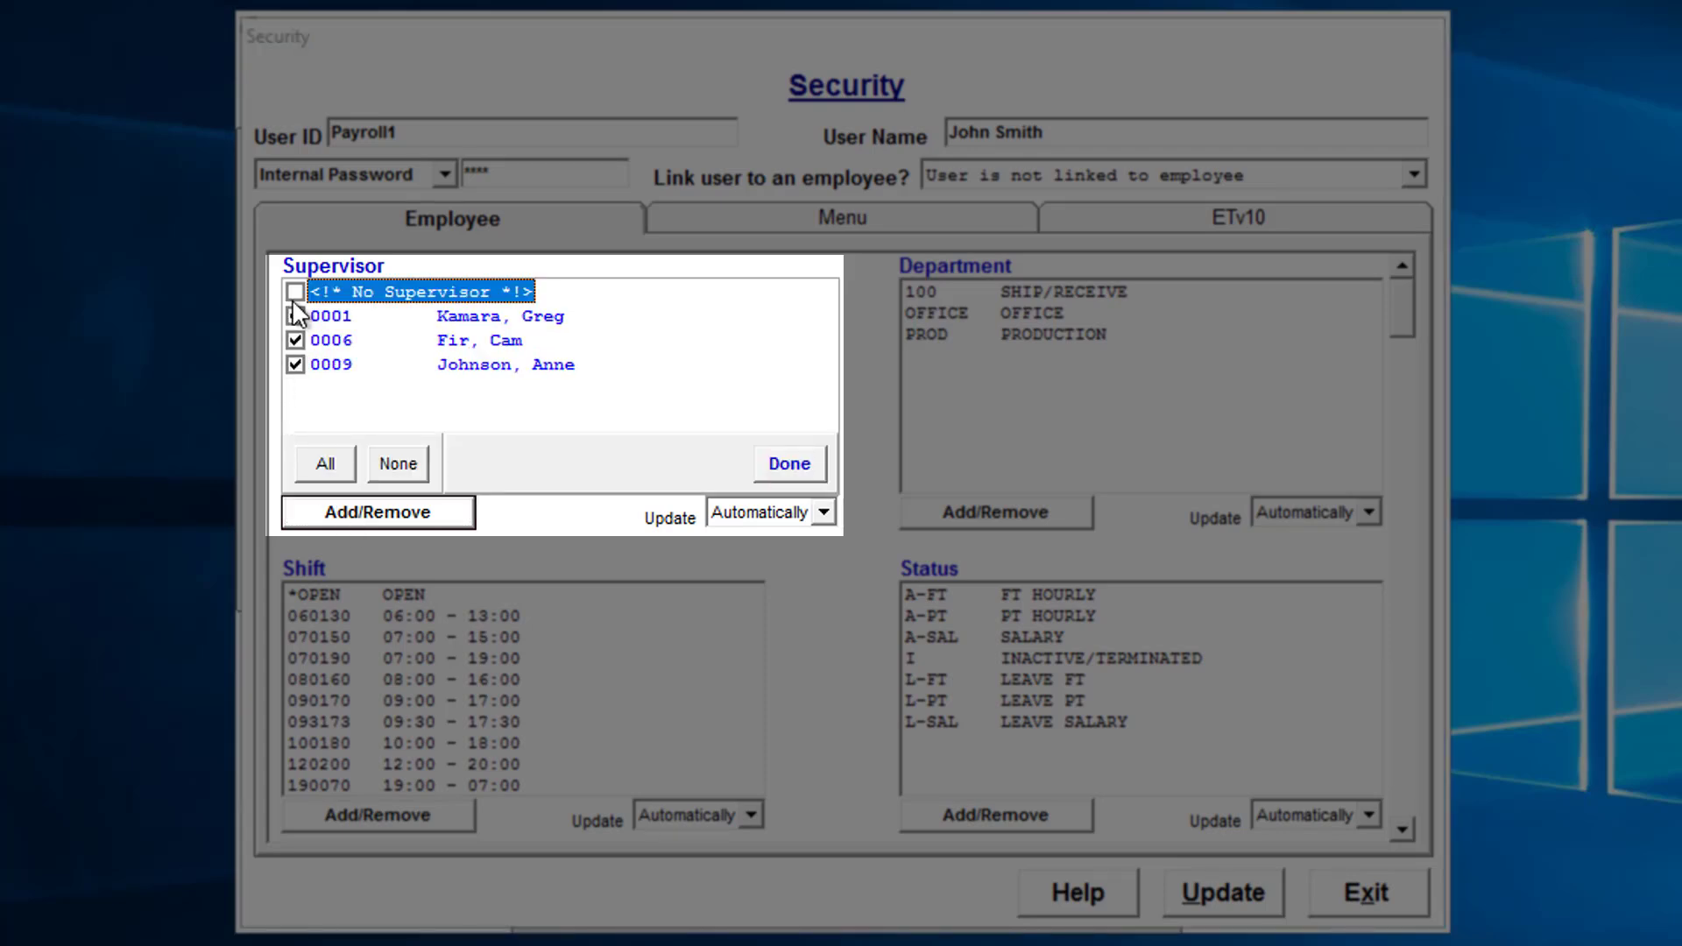
left_click(399, 462)
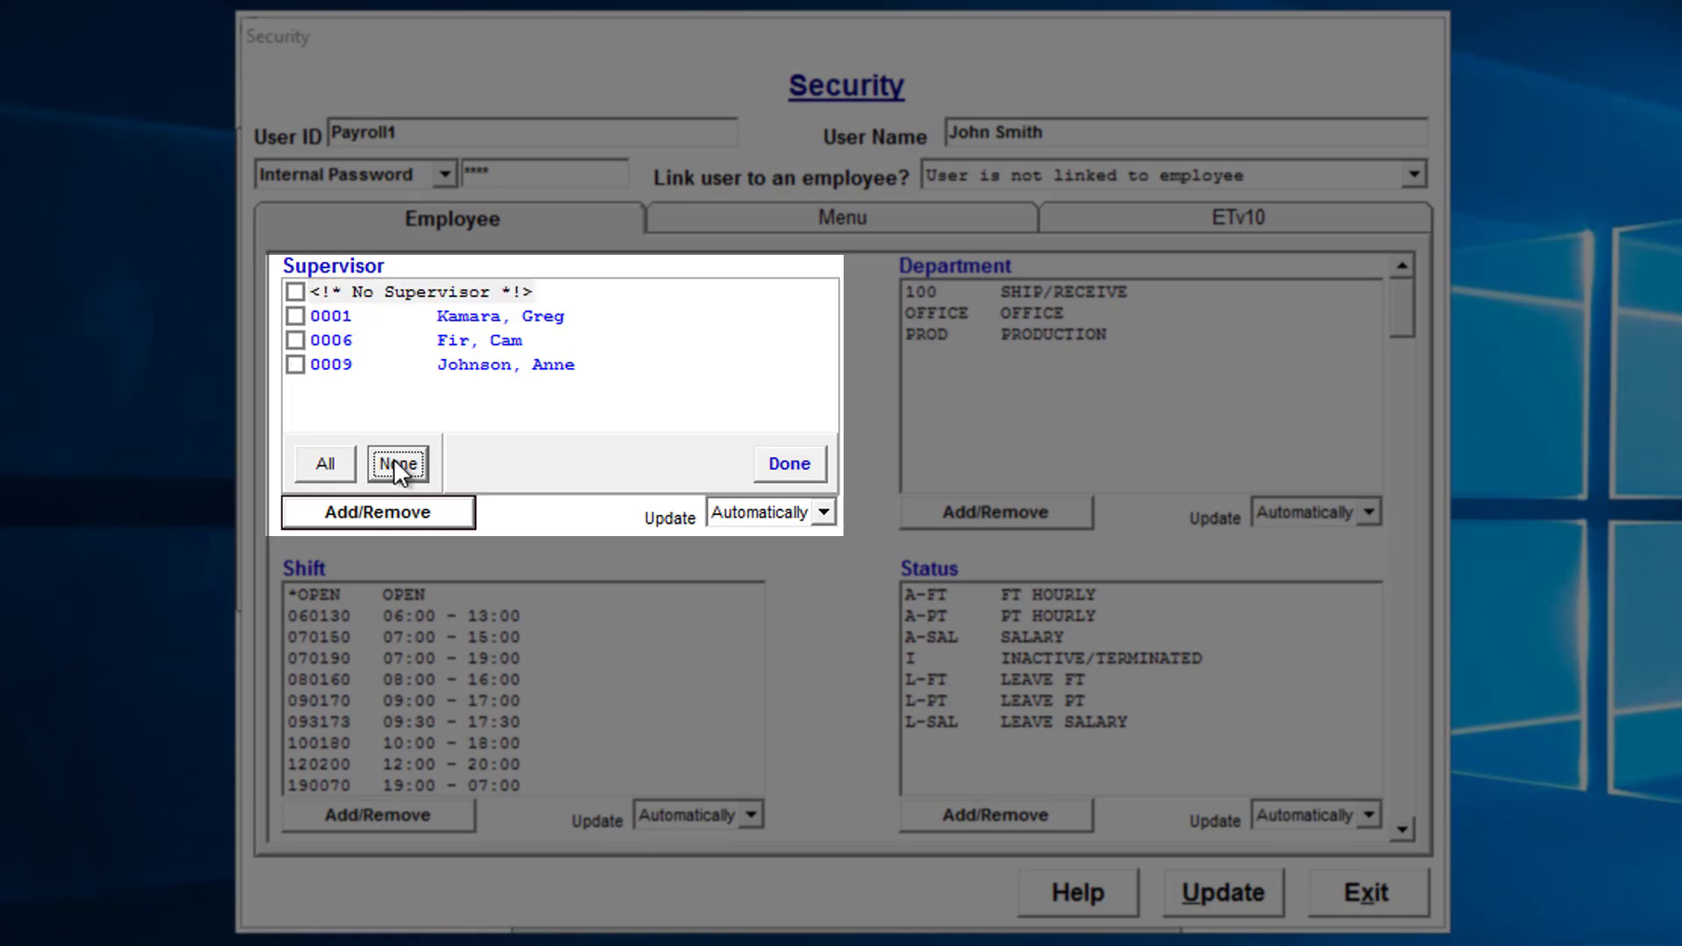
left_click(296, 317)
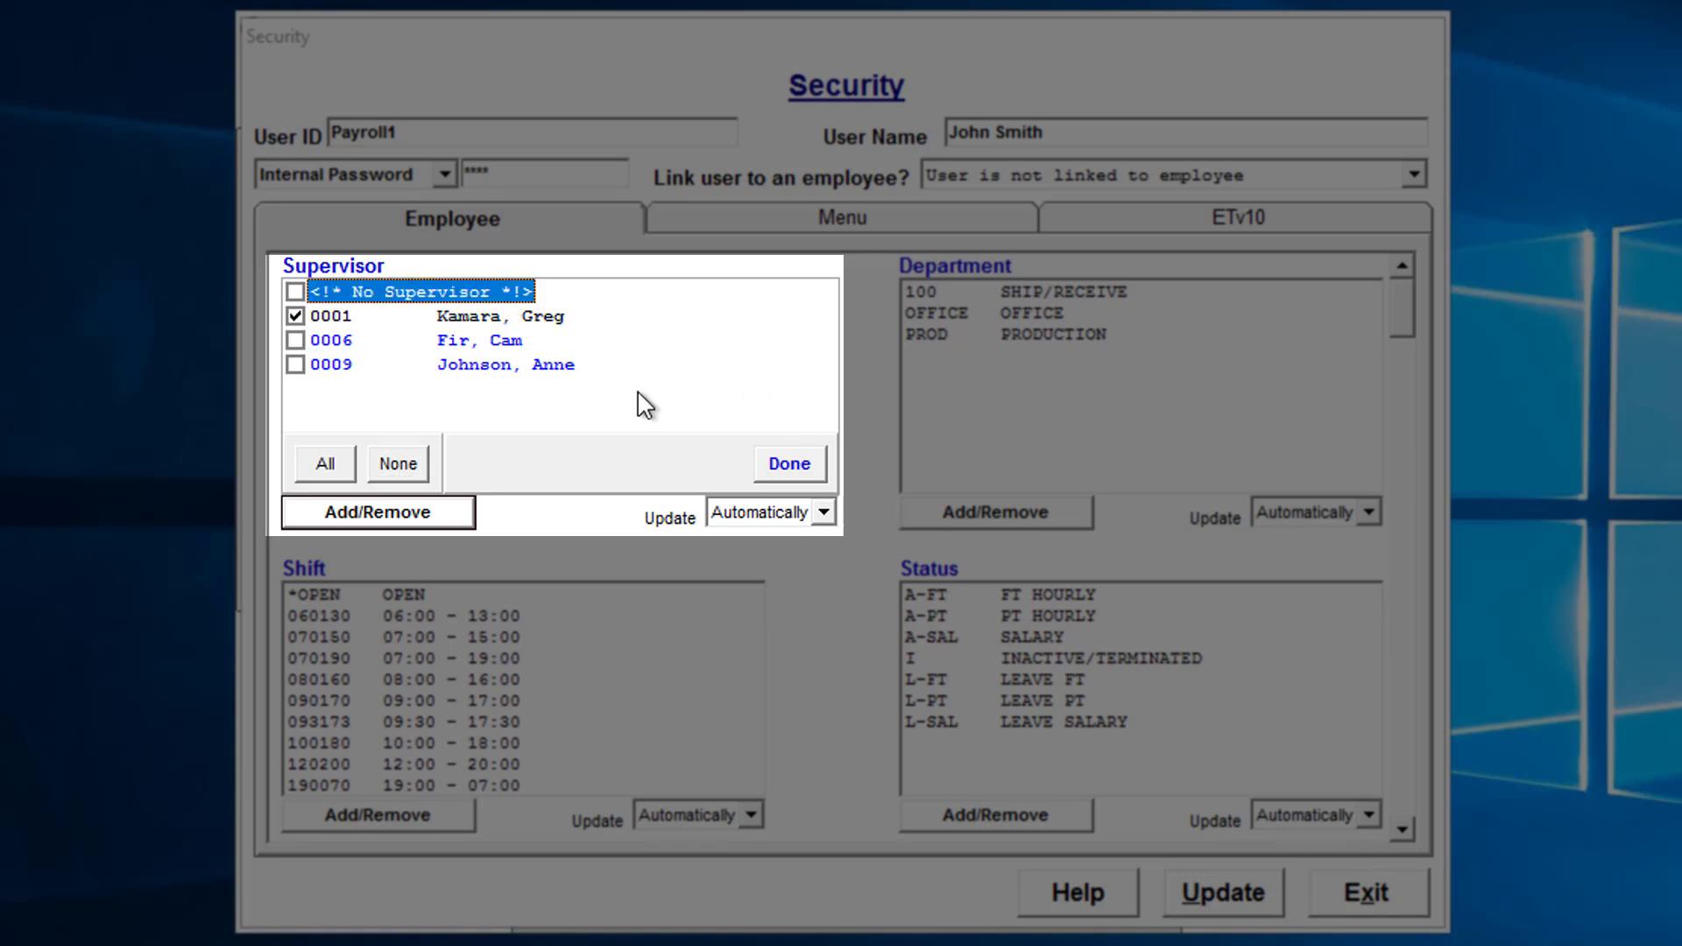
left_click(787, 464)
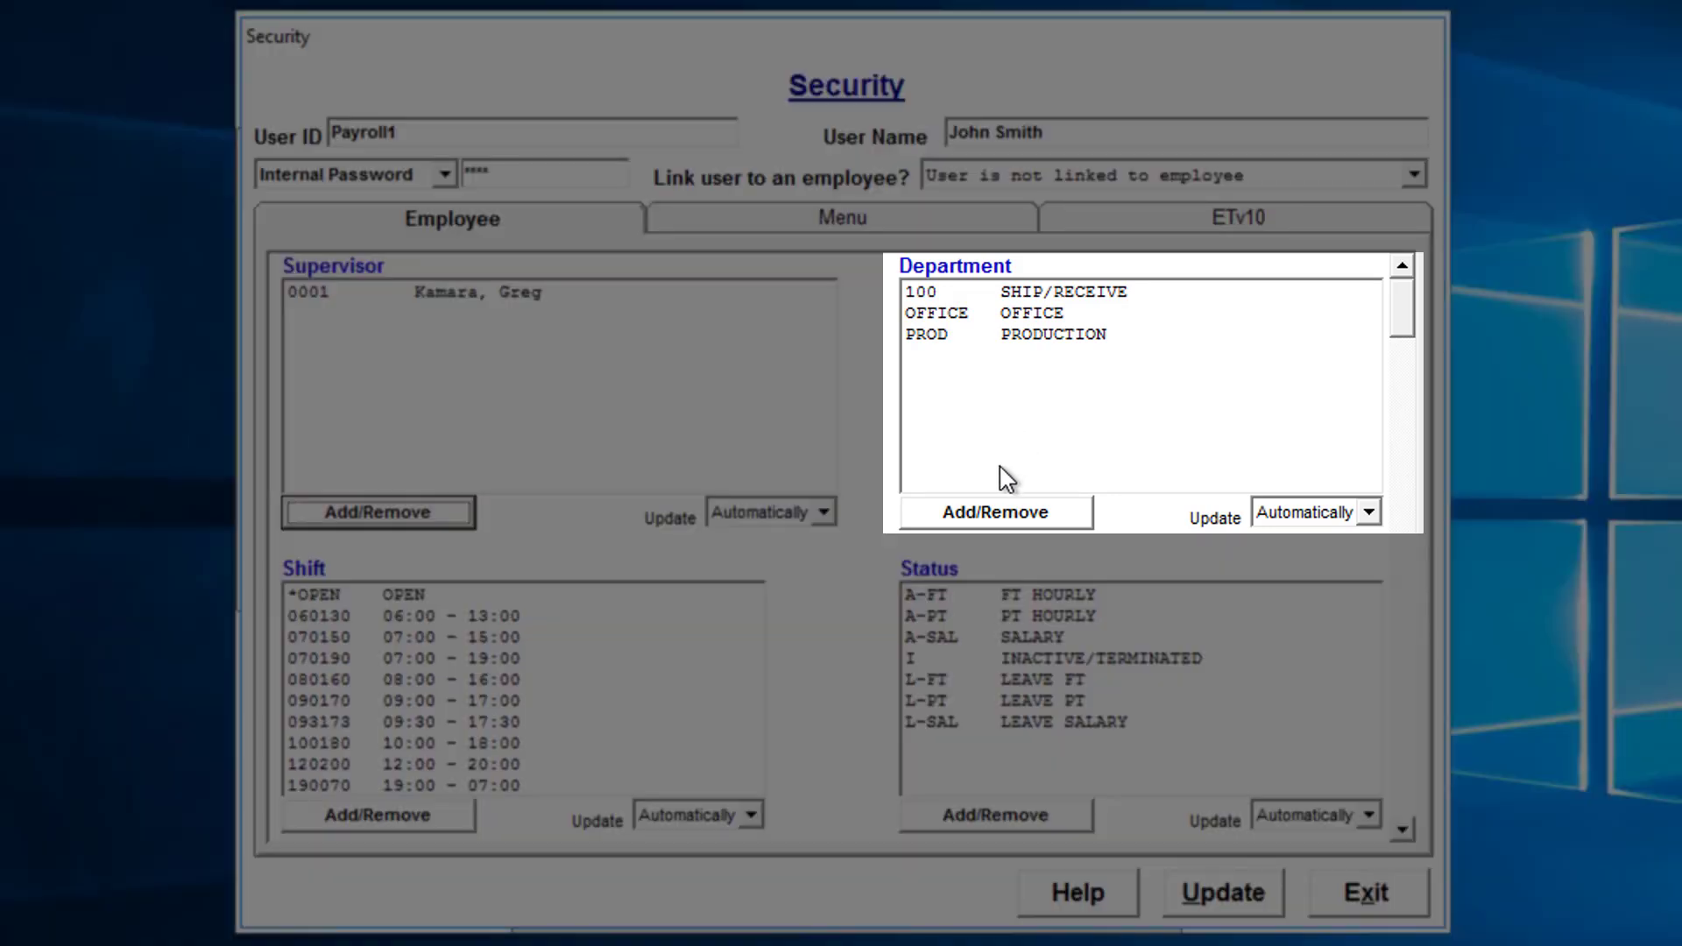
Clear all allowed departments and tick only OFFICE.
left_click(991, 516)
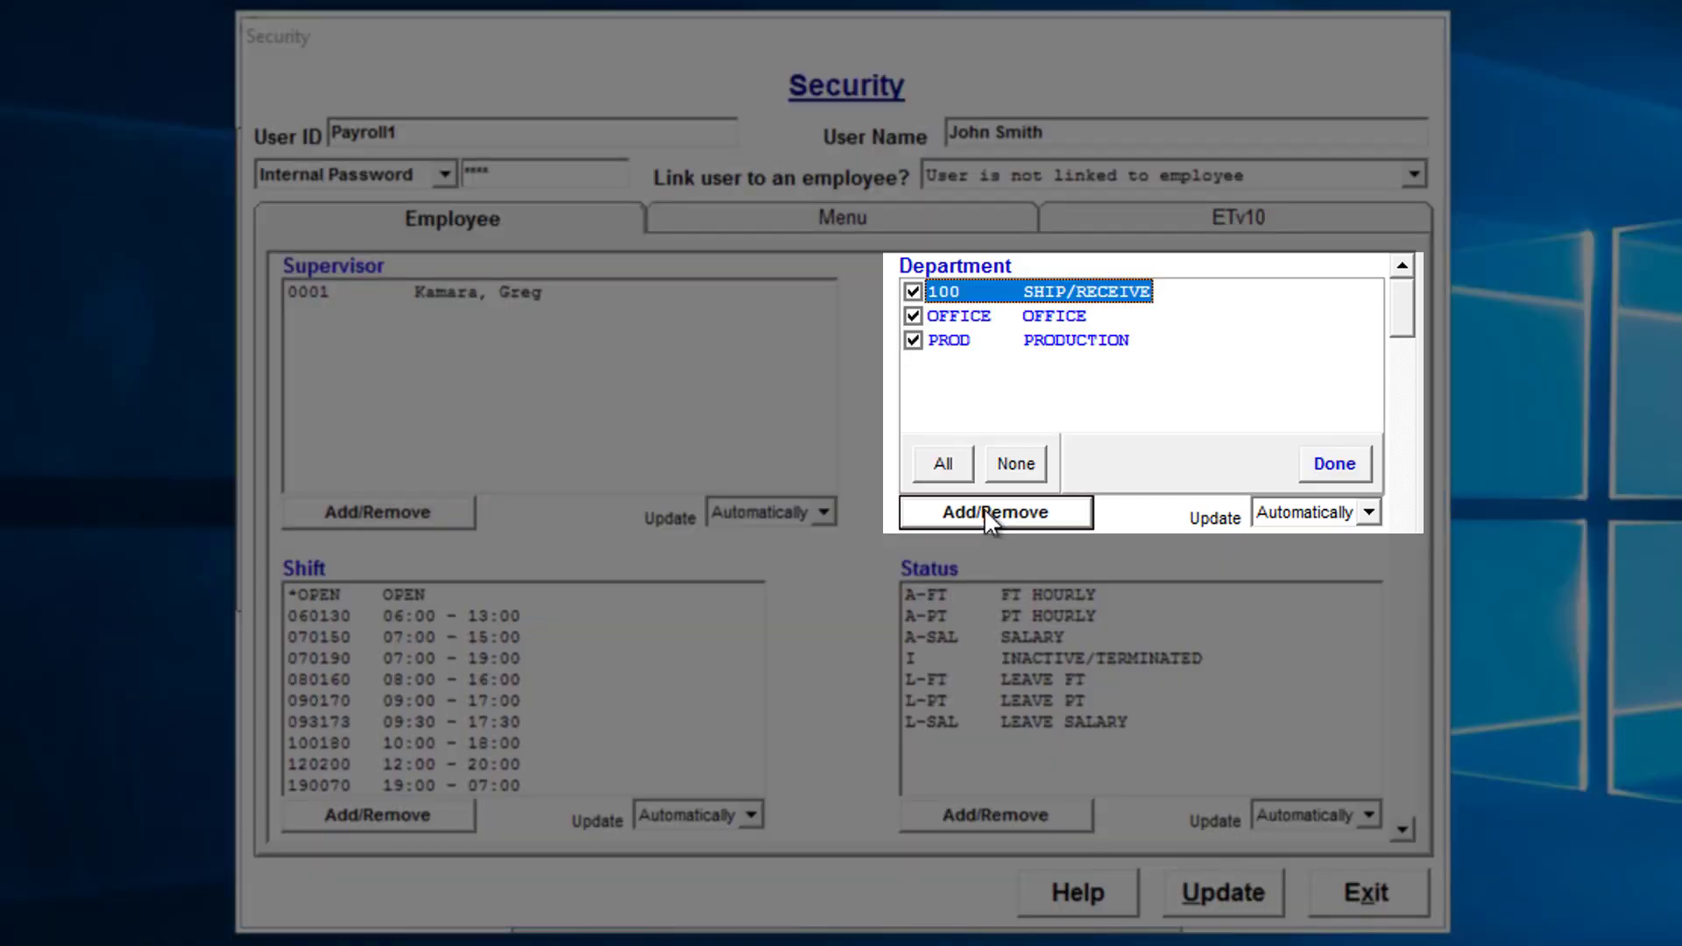
left_click(1027, 465)
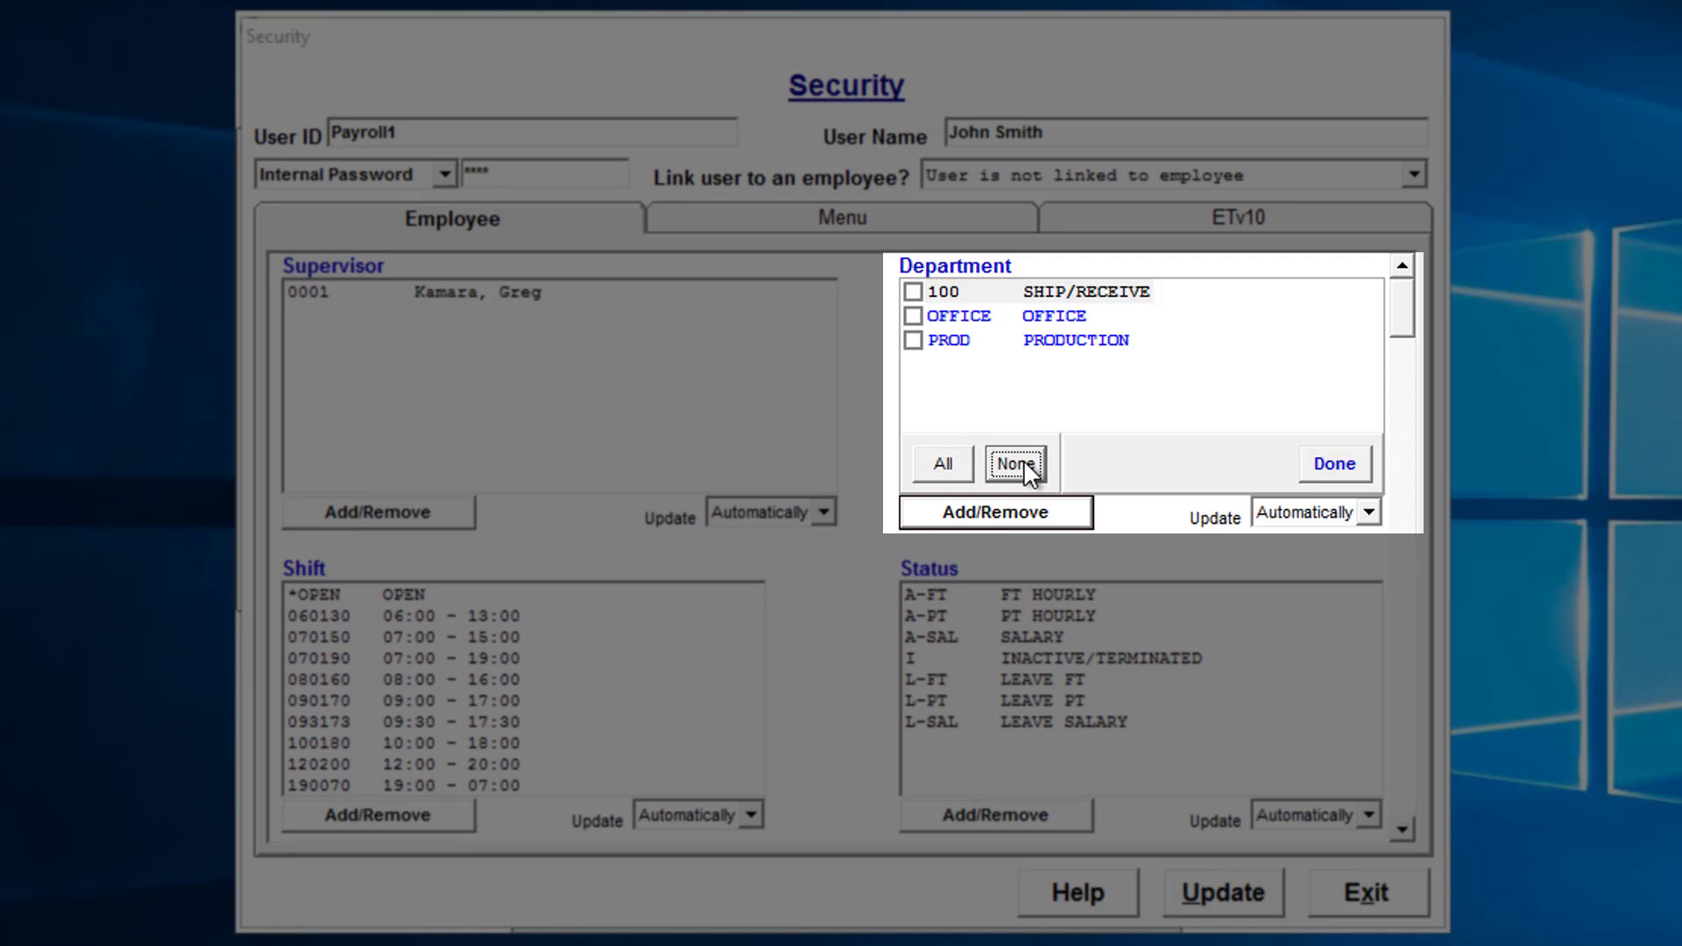
left_click(914, 317)
left_click(1334, 464)
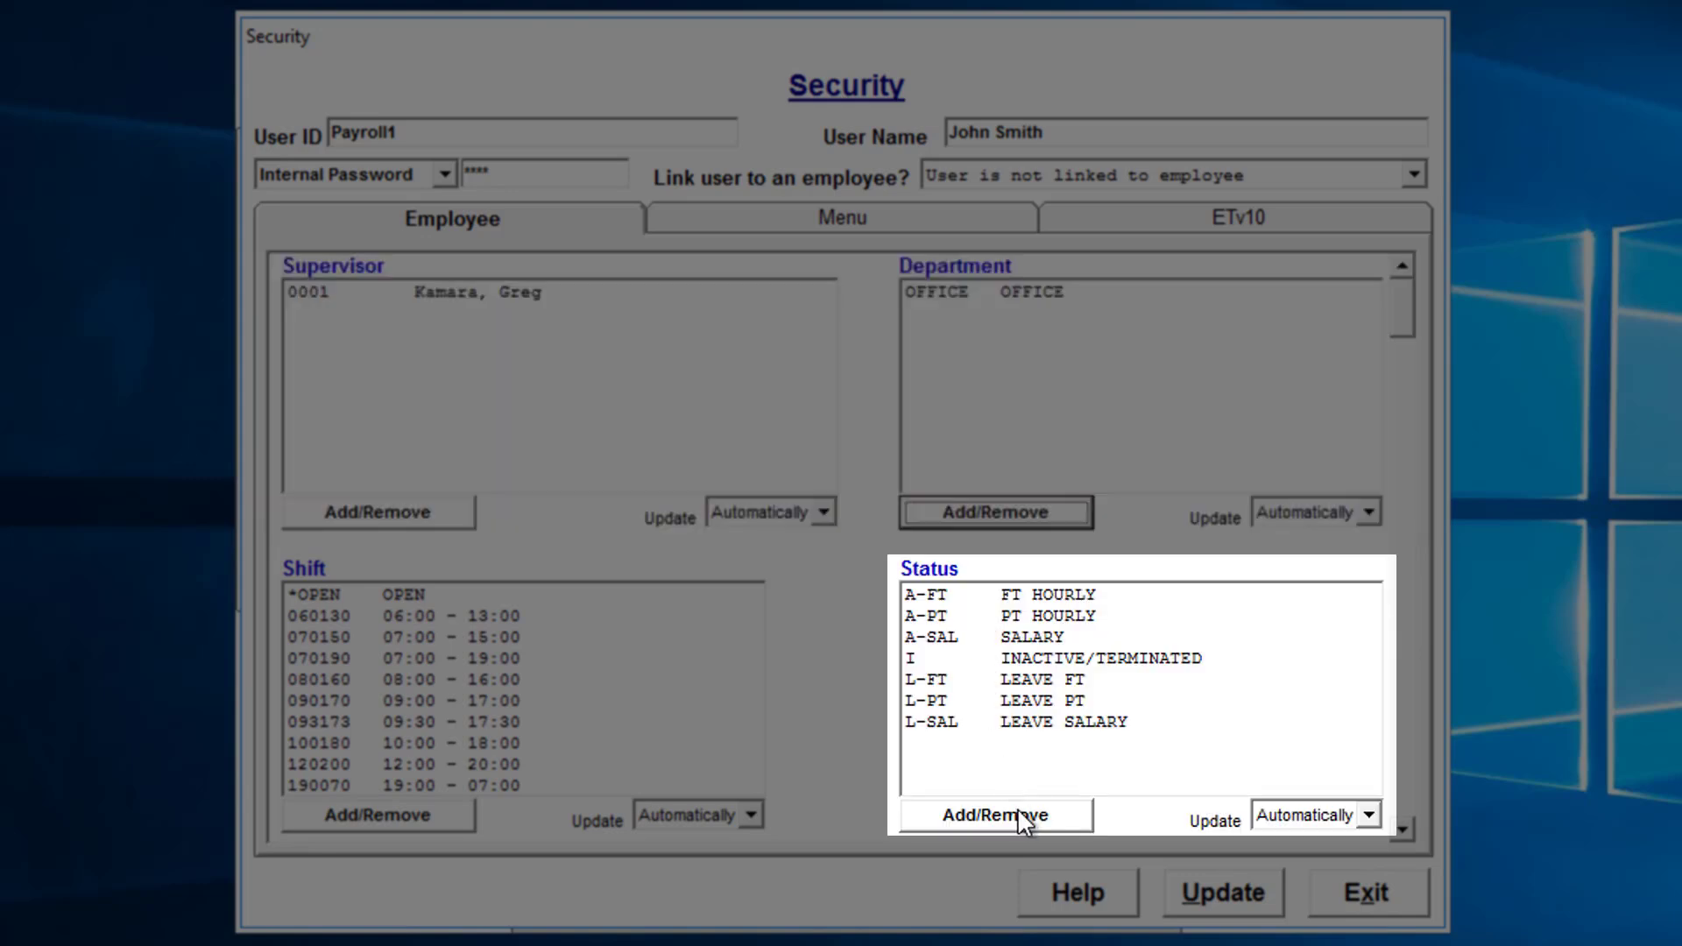
Clear all allowed statuses and tick only A-FT, A-PT and A-SAL.
left_click(999, 824)
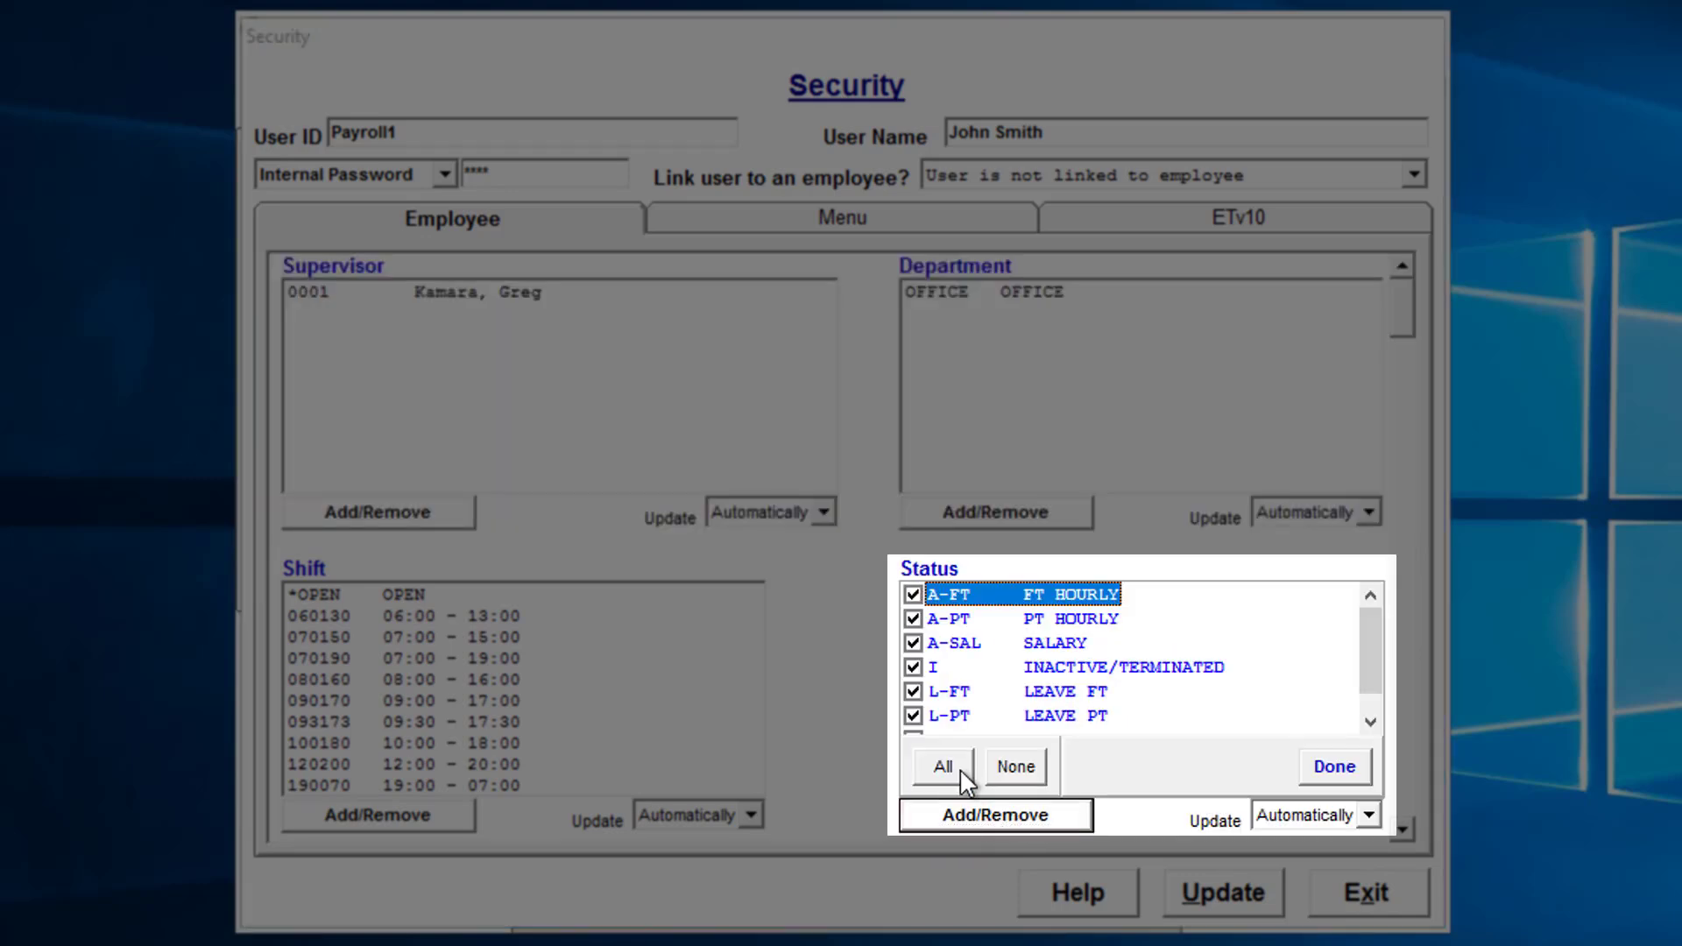
left_click(1016, 767)
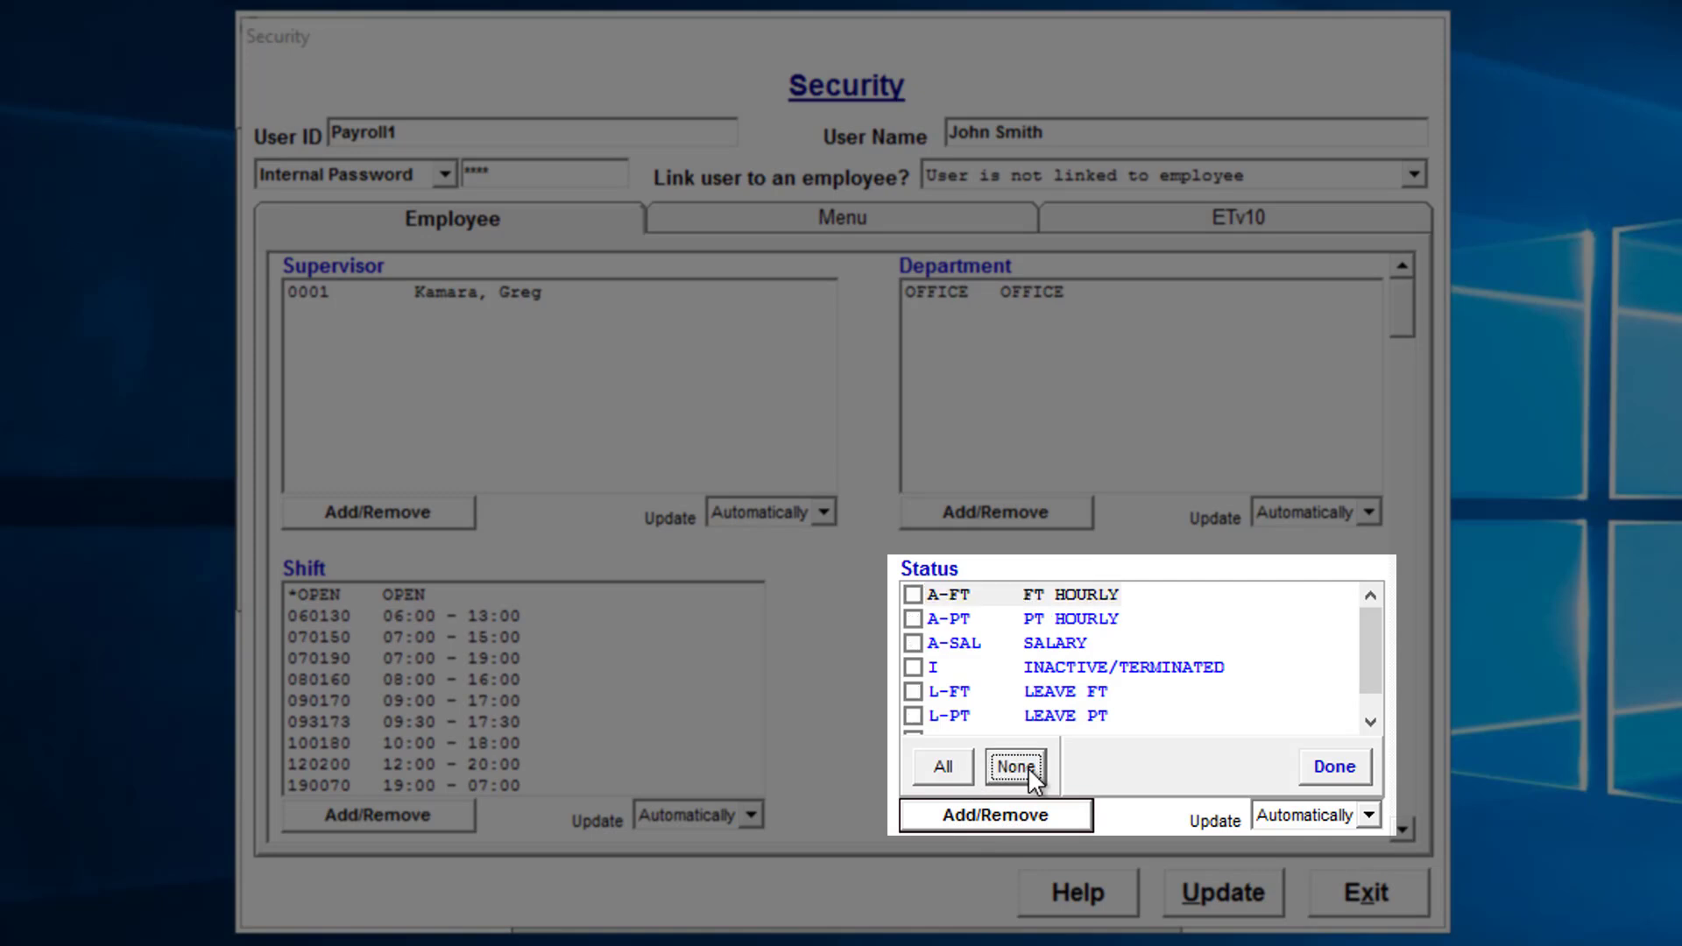
left_click(914, 596)
left_click(914, 618)
left_click(914, 643)
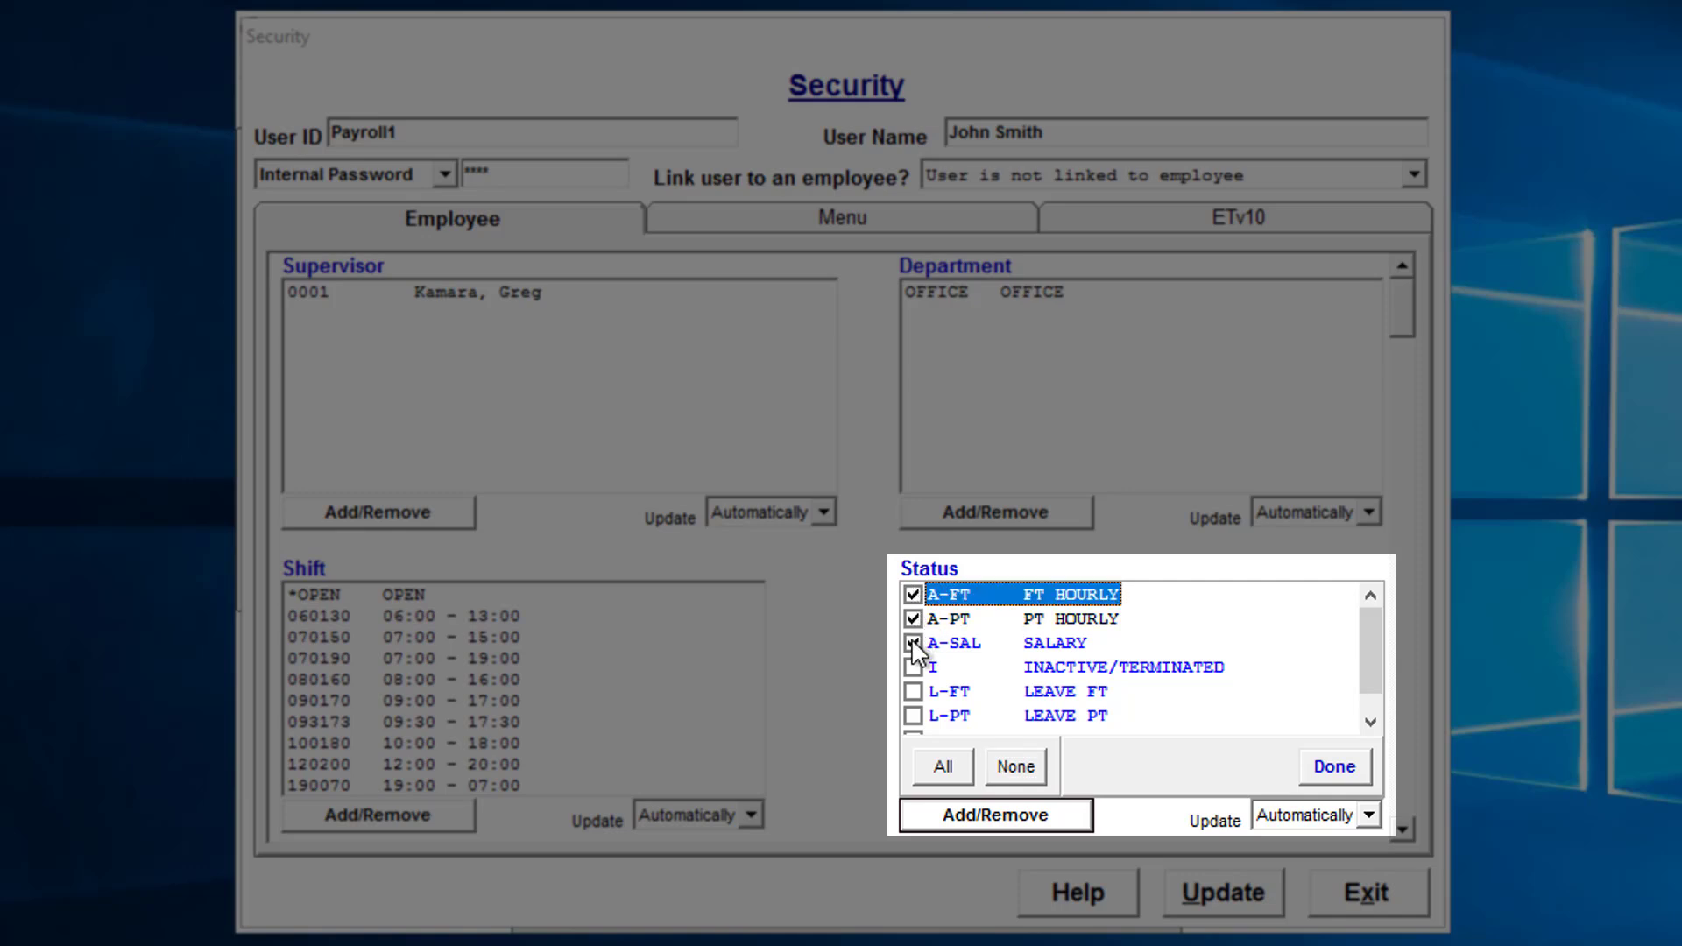
left_click(1334, 768)
left_click(397, 657)
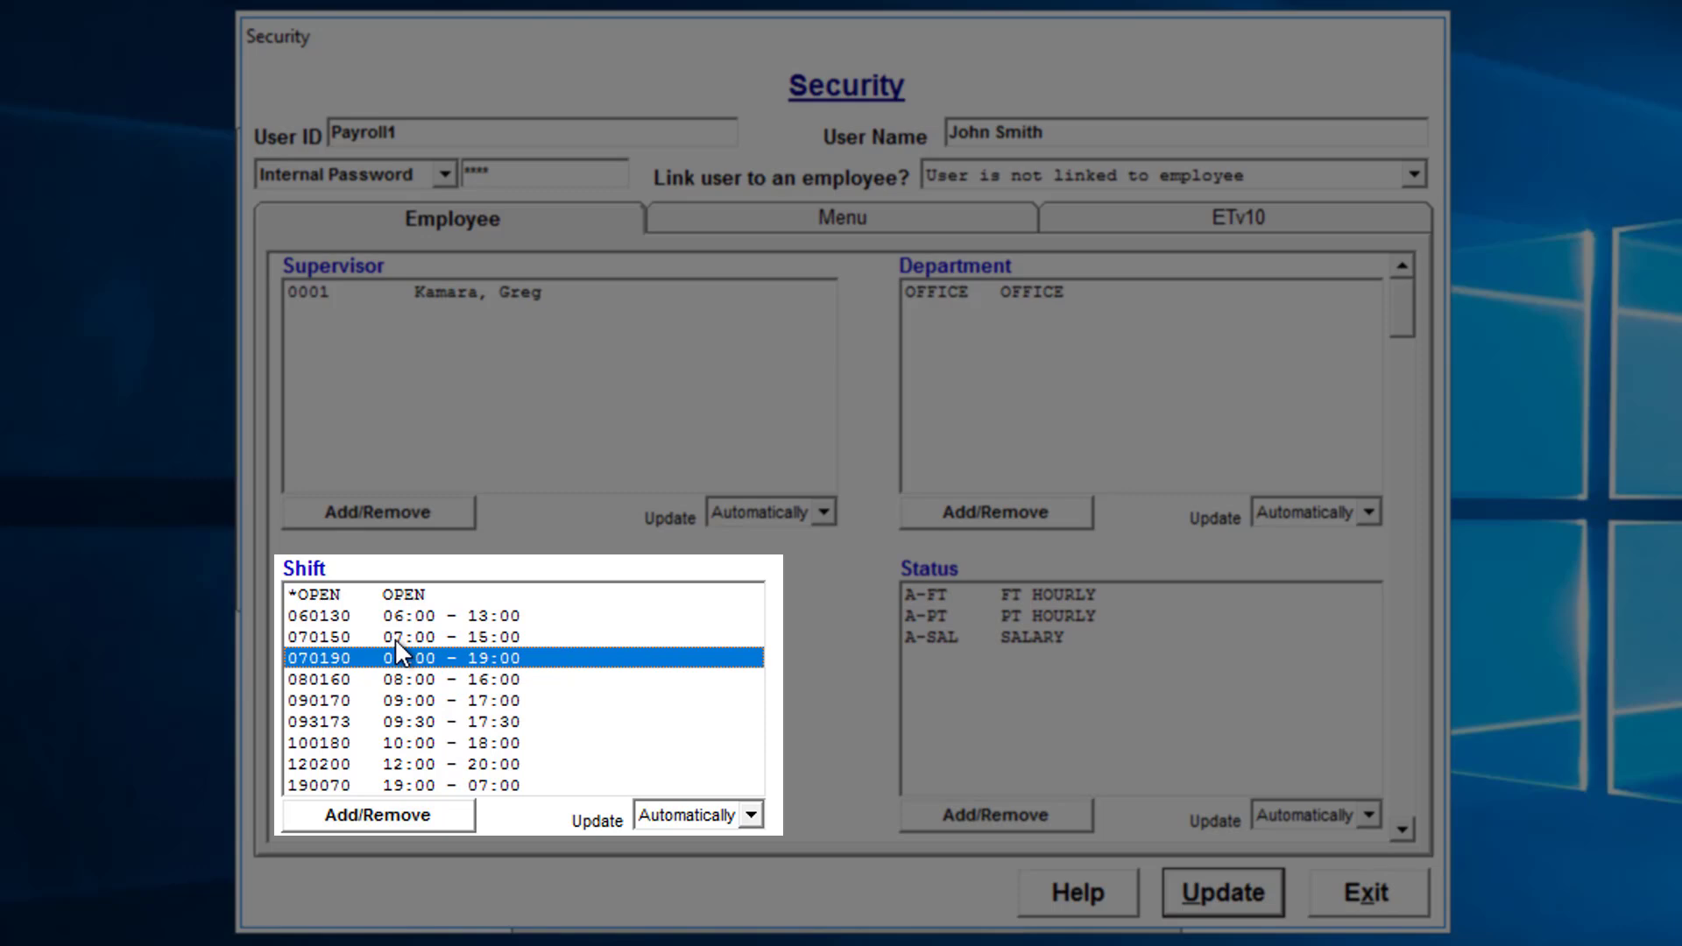
left_click(382, 810)
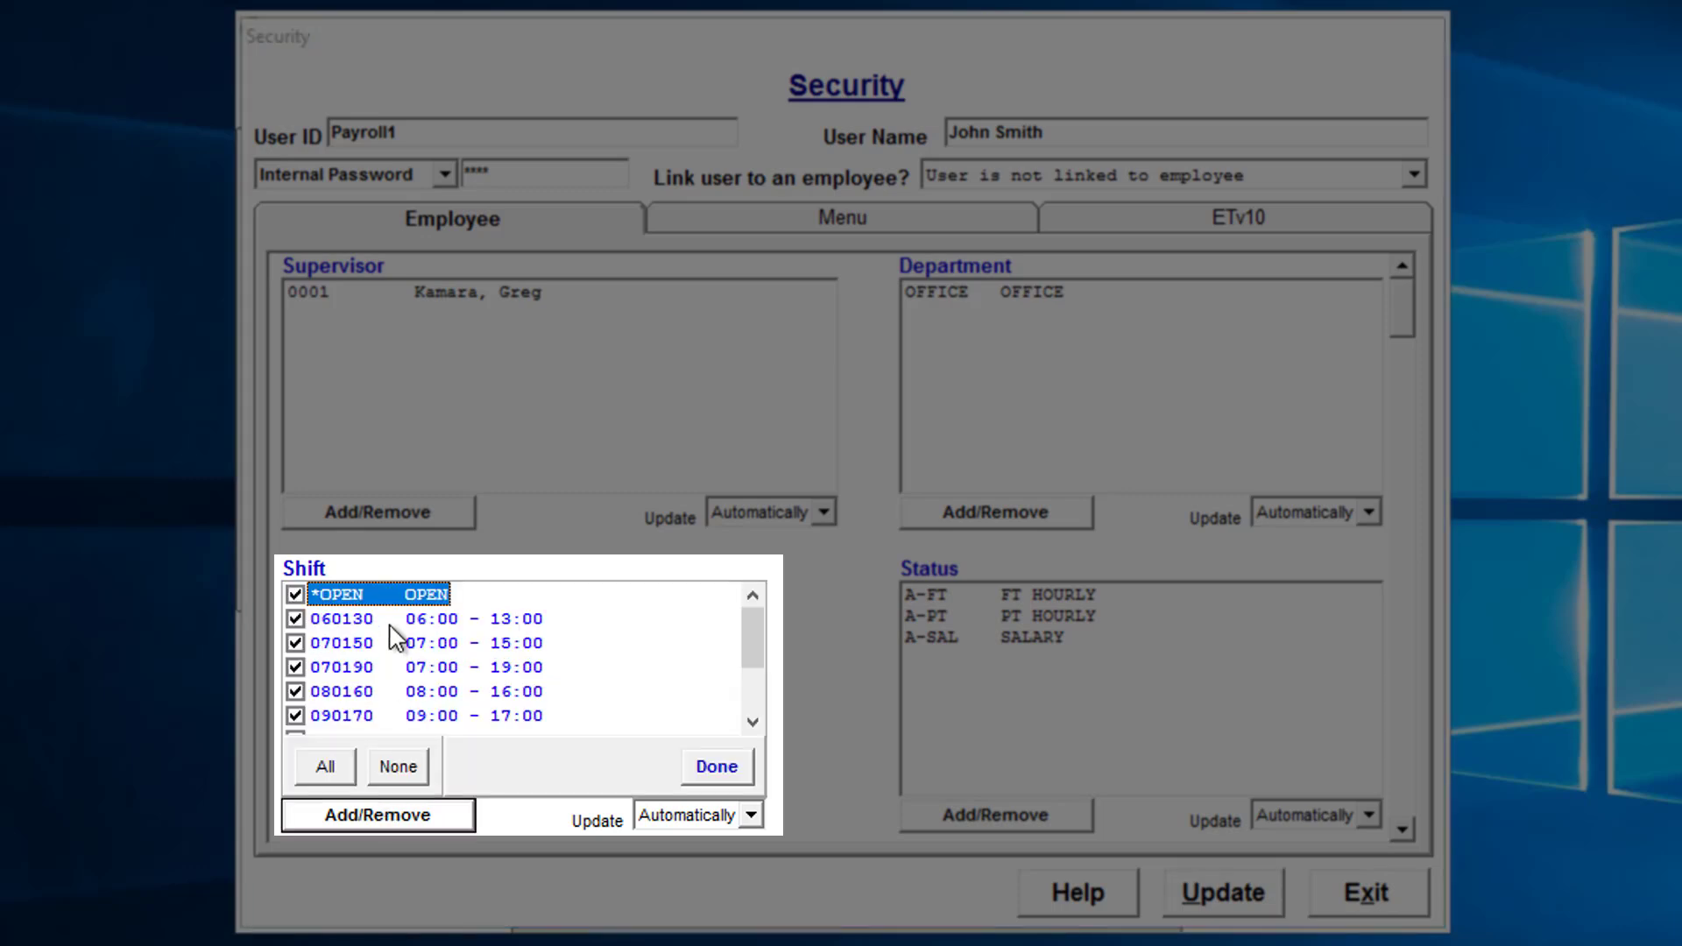
scroll(396, 638, "down", 2)
scroll(344, 701, "up", 2)
scroll(733, 676, "down", 2)
left_click(715, 761)
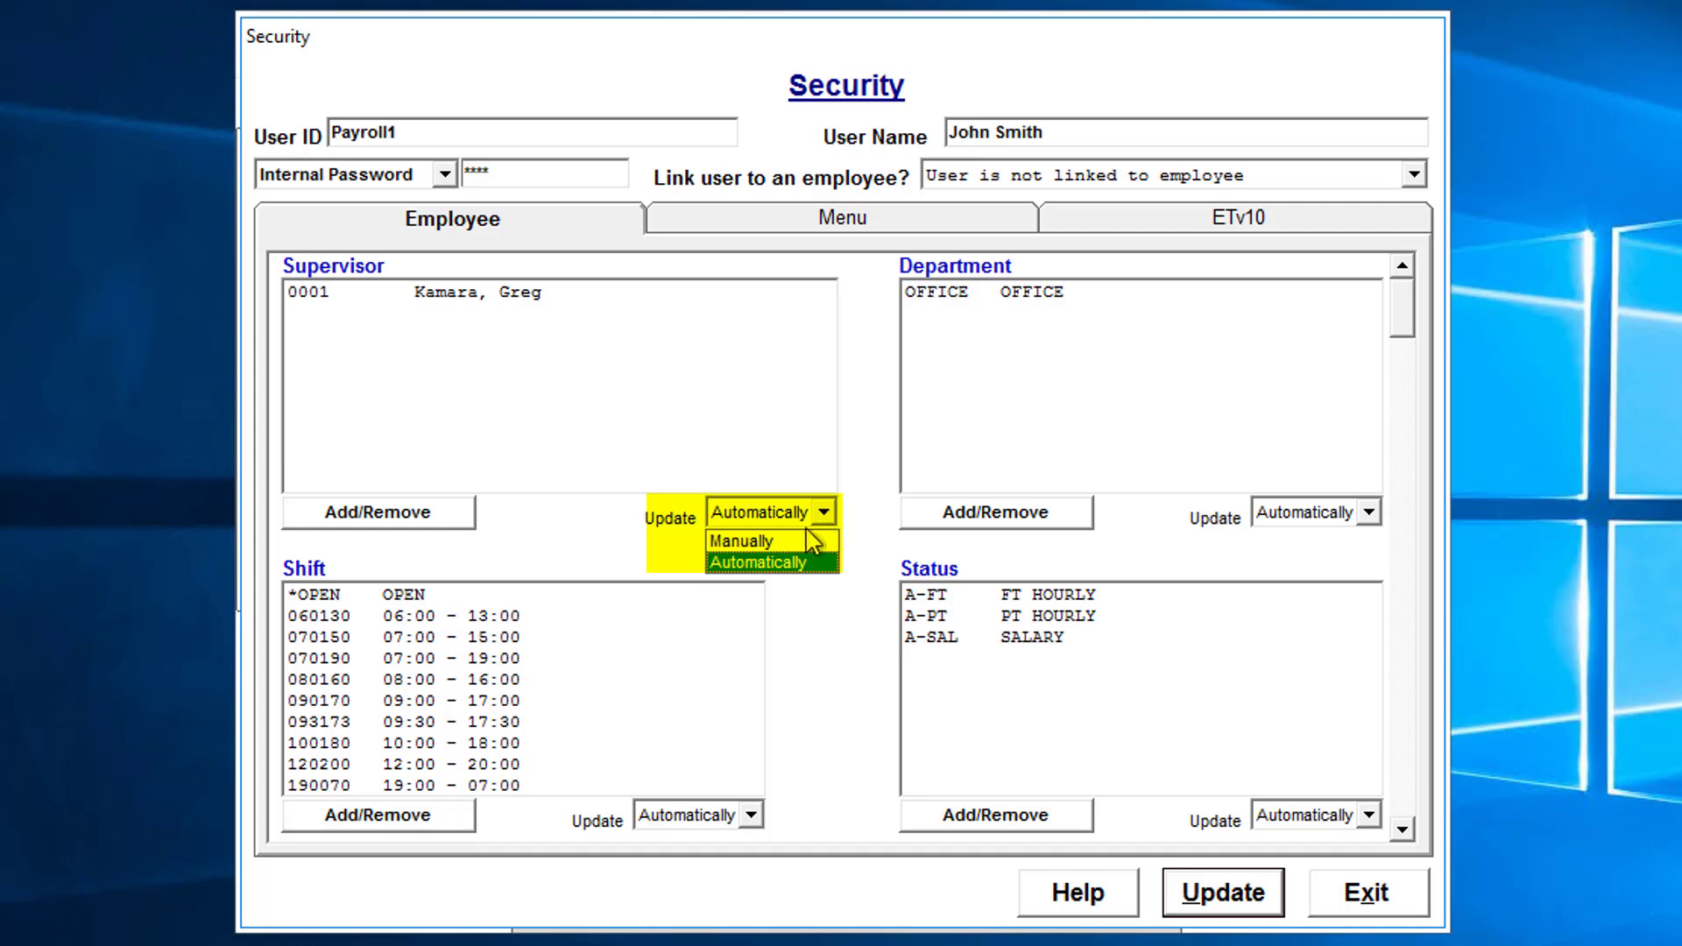
Set the Supervisor Update dropdown to Manually.
left_click(775, 540)
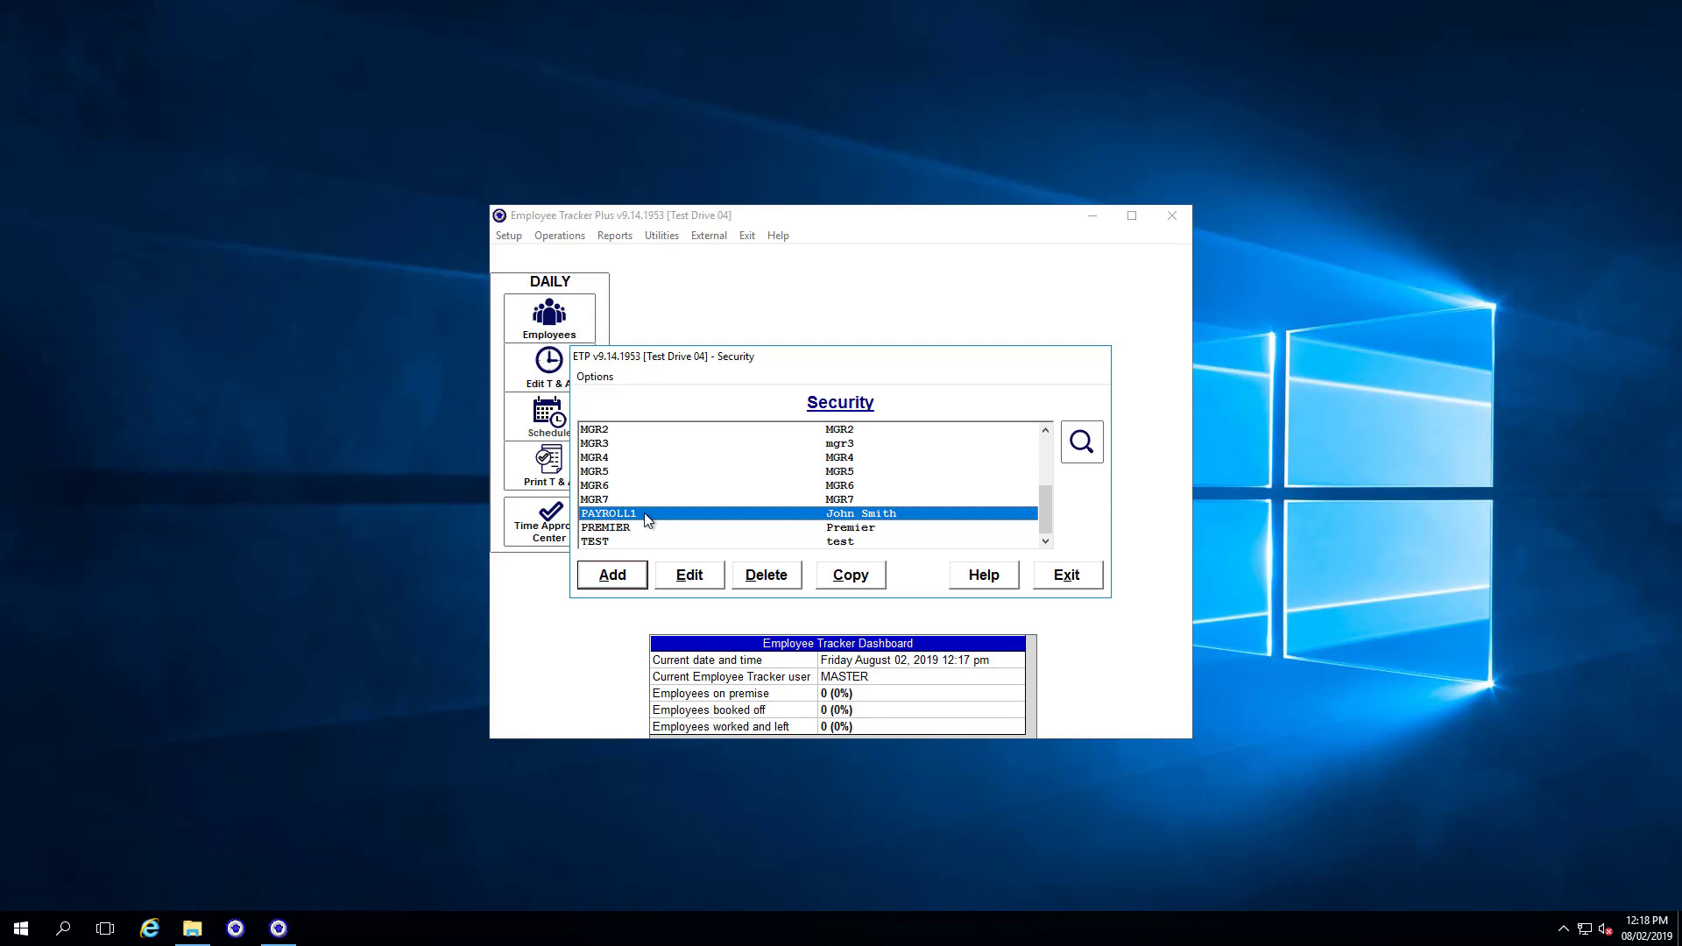
Log in as payroll1 with its password and open the Employees list.
type("**")
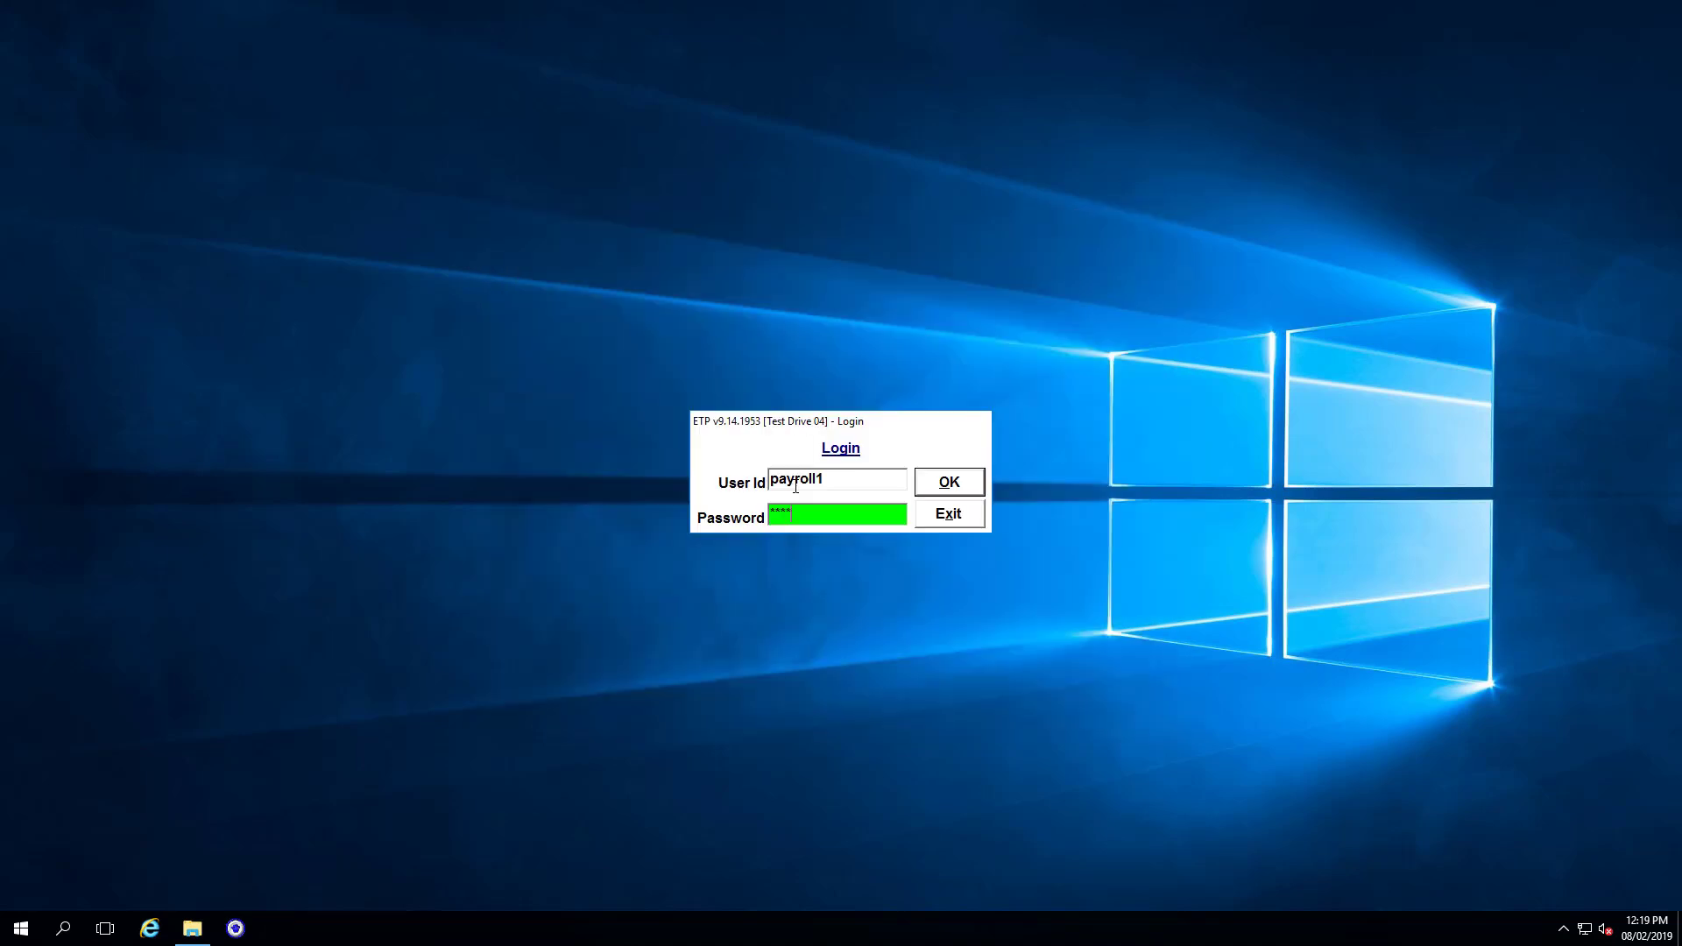
key("Return")
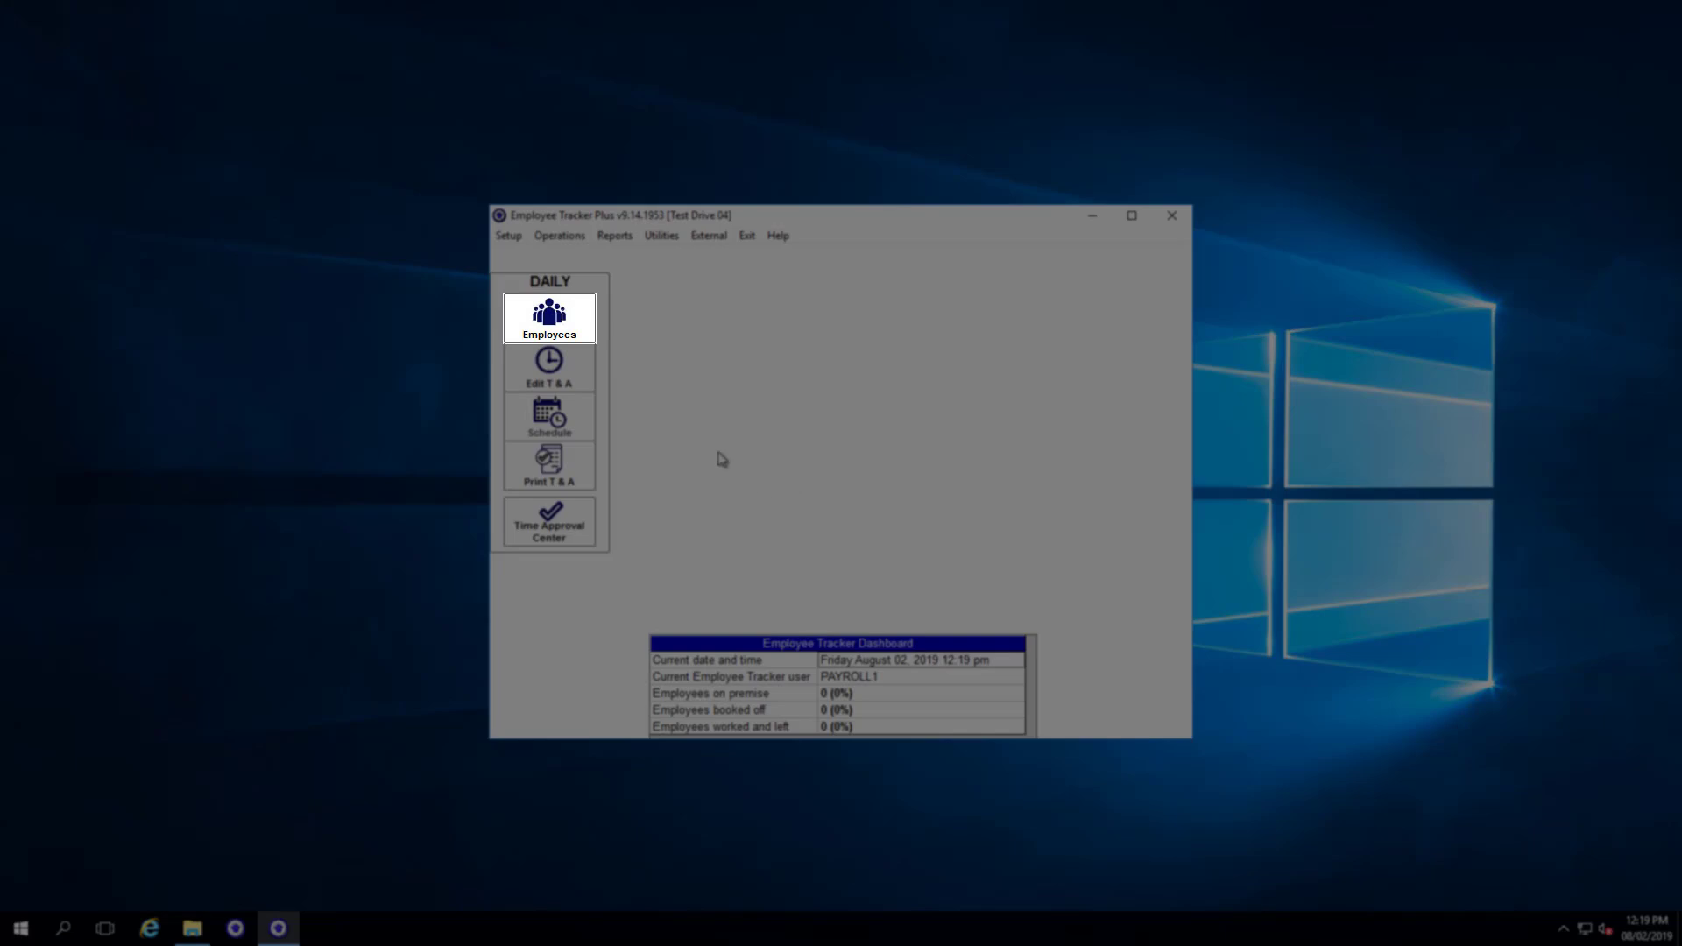
left_click(567, 318)
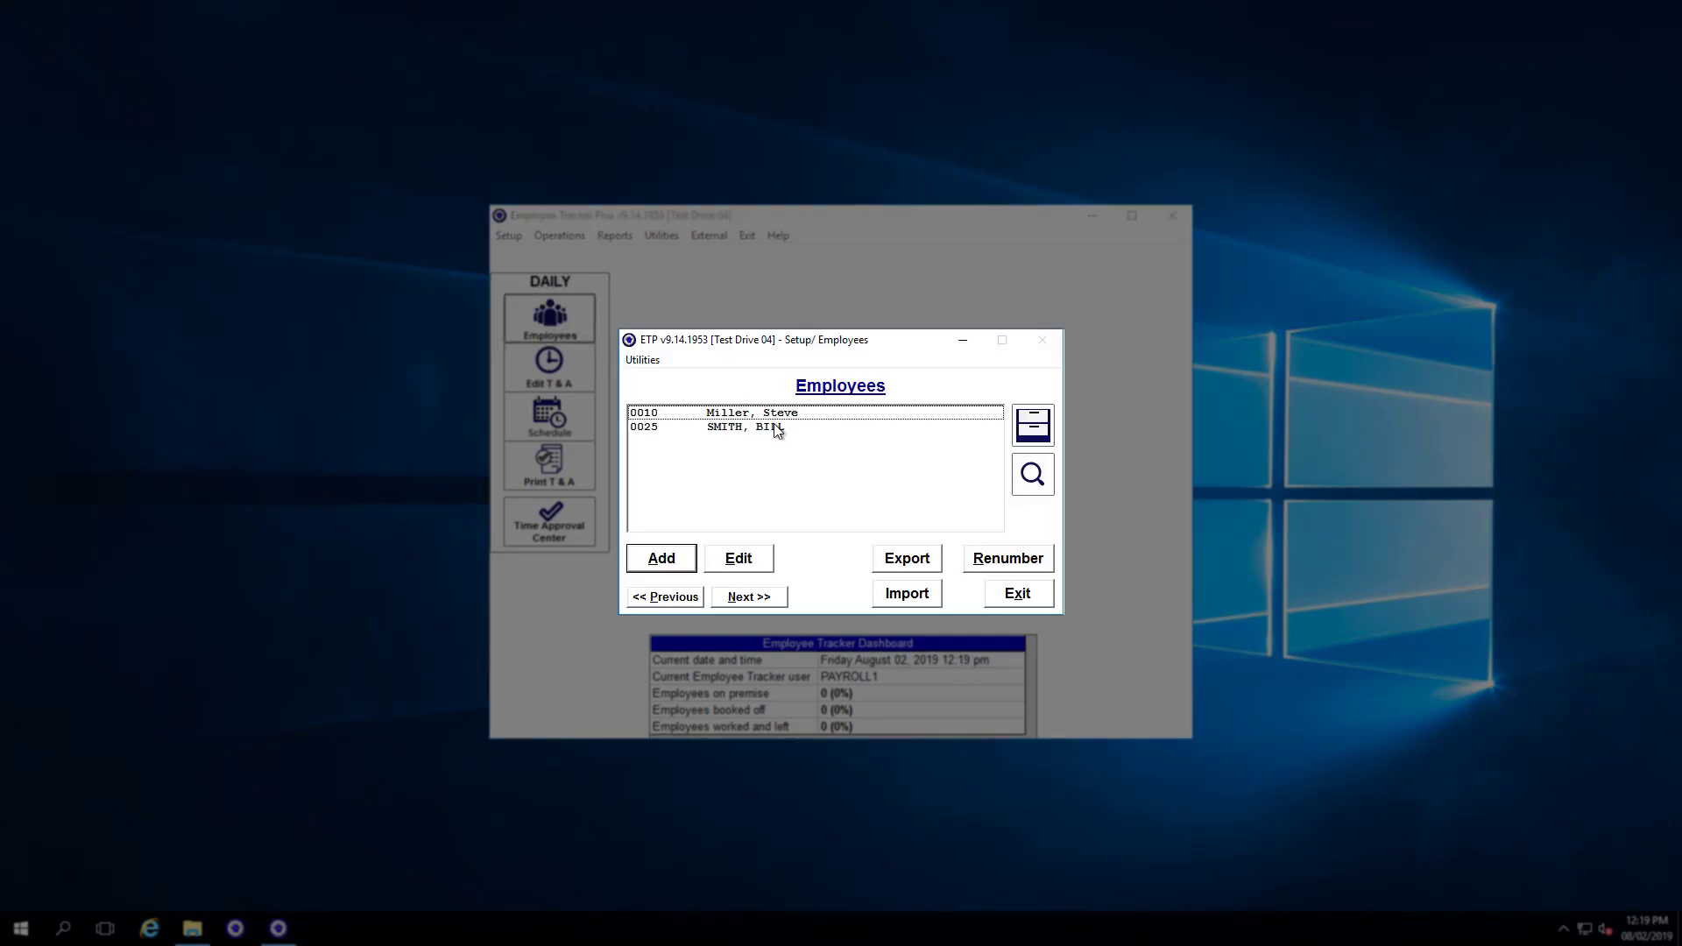